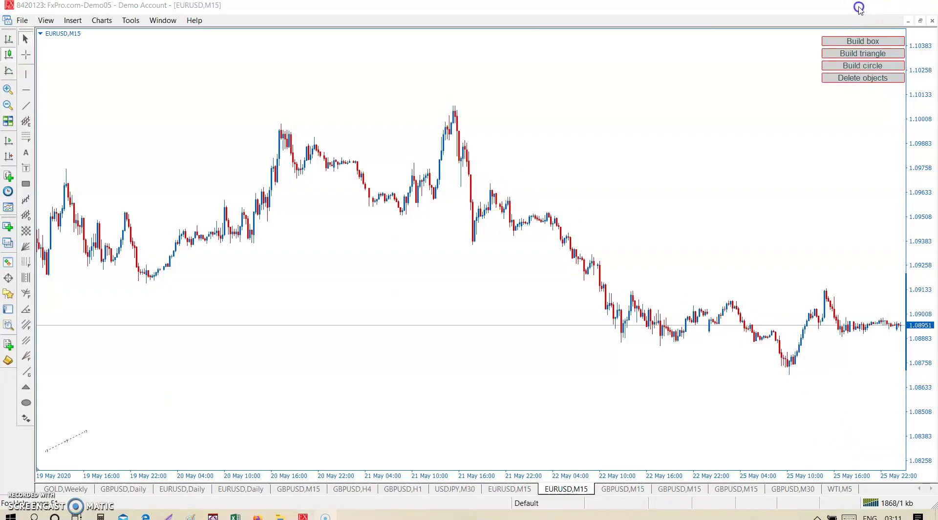
View the geometric chart image GBPUSDM15.png, close it and switch back to MetaTrader 4
{"action": "double_click", "coordinate": [392, 120]}
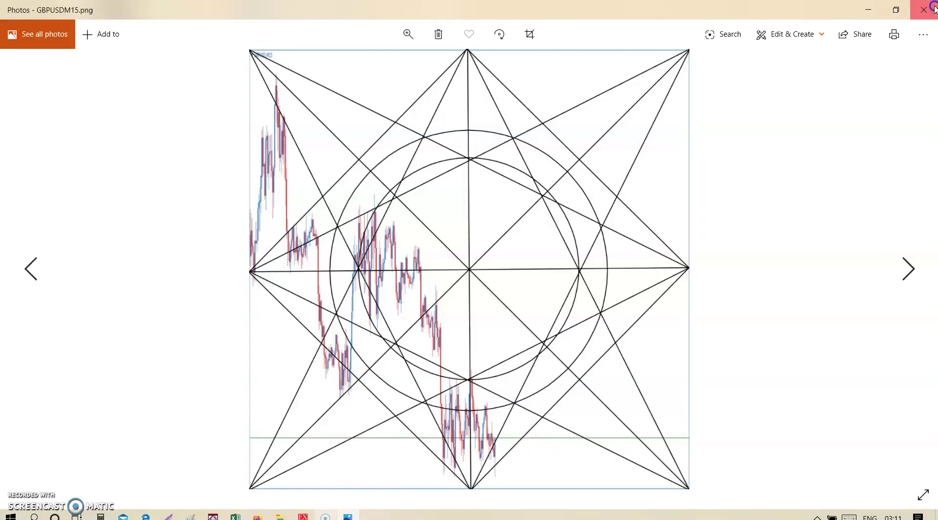
{"action": "left_click", "coordinate": [931, 9]}
{"action": "double_click", "coordinate": [393, 76]}
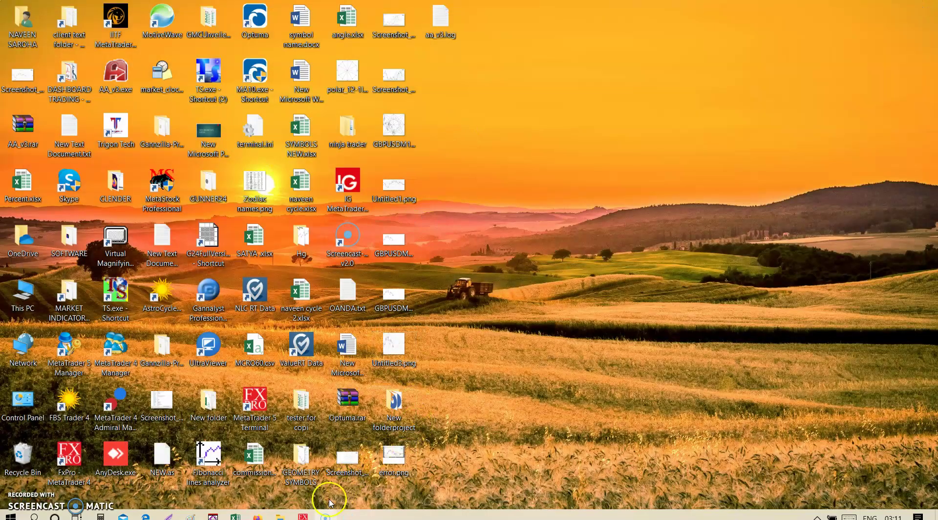
{"action": "left_click", "coordinate": [303, 517]}
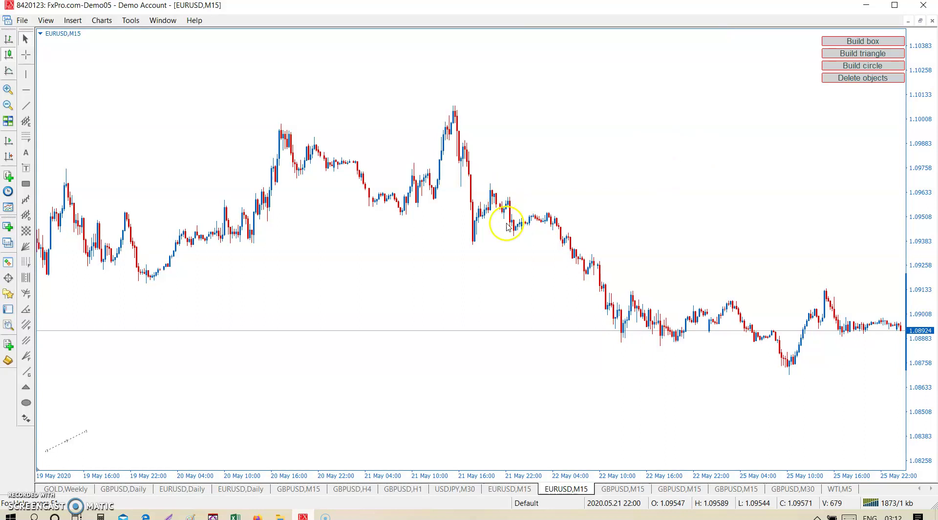
Go back through the EURUSD M15 price history to the 9–13 March 2020 candles
{"action": "mouse_move", "coordinate": [167, 264]}
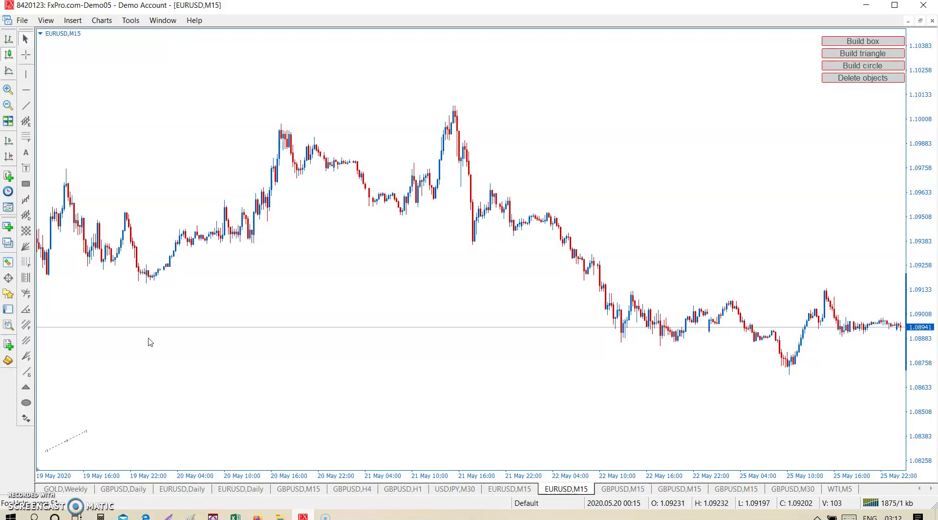
{"action": "left_click_drag", "start_coordinate": [148, 338], "coordinate": [622, 347]}
{"action": "left_click_drag", "start_coordinate": [437, 332], "coordinate": [880, 207]}
{"action": "left_click_drag", "start_coordinate": [440, 294], "coordinate": [935, 234]}
{"action": "left_click_drag", "start_coordinate": [359, 294], "coordinate": [896, 251]}
{"action": "left_click_drag", "start_coordinate": [202, 277], "coordinate": [753, 268]}
{"action": "left_click_drag", "start_coordinate": [205, 171], "coordinate": [670, 420]}
{"action": "left_click_drag", "start_coordinate": [220, 247], "coordinate": [750, 269]}
{"action": "left_click_drag", "start_coordinate": [217, 284], "coordinate": [630, 150]}
{"action": "left_click_drag", "start_coordinate": [254, 303], "coordinate": [752, 205]}
{"action": "left_click_drag", "start_coordinate": [274, 264], "coordinate": [935, 264]}
{"action": "left_click_drag", "start_coordinate": [319, 142], "coordinate": [799, 291]}
{"action": "left_click_drag", "start_coordinate": [327, 233], "coordinate": [690, 105]}
{"action": "left_click_drag", "start_coordinate": [196, 220], "coordinate": [492, 65]}
{"action": "left_click_drag", "start_coordinate": [234, 195], "coordinate": [771, 317]}
{"action": "left_click_drag", "start_coordinate": [203, 145], "coordinate": [733, 244]}
{"action": "left_click_drag", "start_coordinate": [243, 171], "coordinate": [845, 162]}
{"action": "left_click_drag", "start_coordinate": [271, 199], "coordinate": [873, 94]}
{"action": "left_click_drag", "start_coordinate": [337, 115], "coordinate": [904, 254]}
{"action": "left_click_drag", "start_coordinate": [461, 1], "coordinate": [460, 243]}
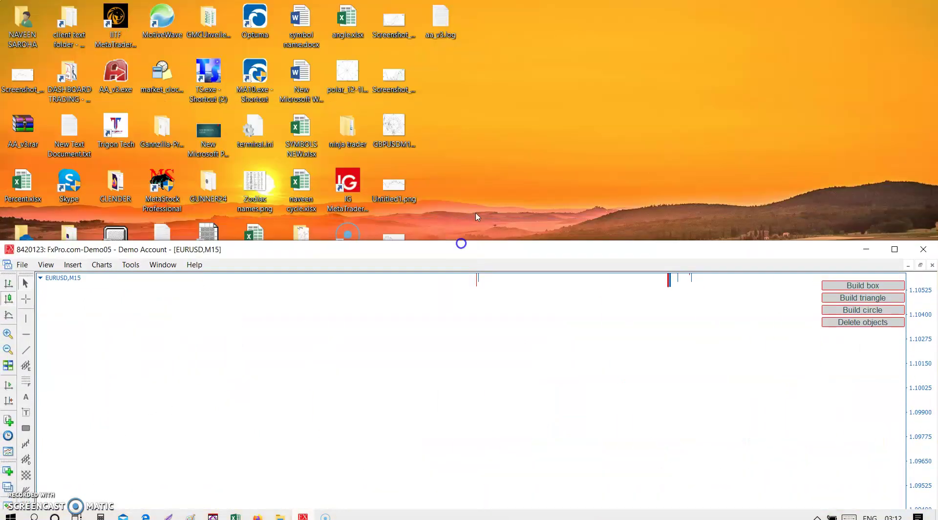
{"action": "double_click", "coordinate": [464, 247]}
{"action": "left_click_drag", "start_coordinate": [263, 204], "coordinate": [676, 361]}
{"action": "left_click_drag", "start_coordinate": [503, 117], "coordinate": [796, 149]}
{"action": "left_click_drag", "start_coordinate": [473, 435], "coordinate": [117, 450]}
{"action": "left_click_drag", "start_coordinate": [584, 247], "coordinate": [503, 386]}
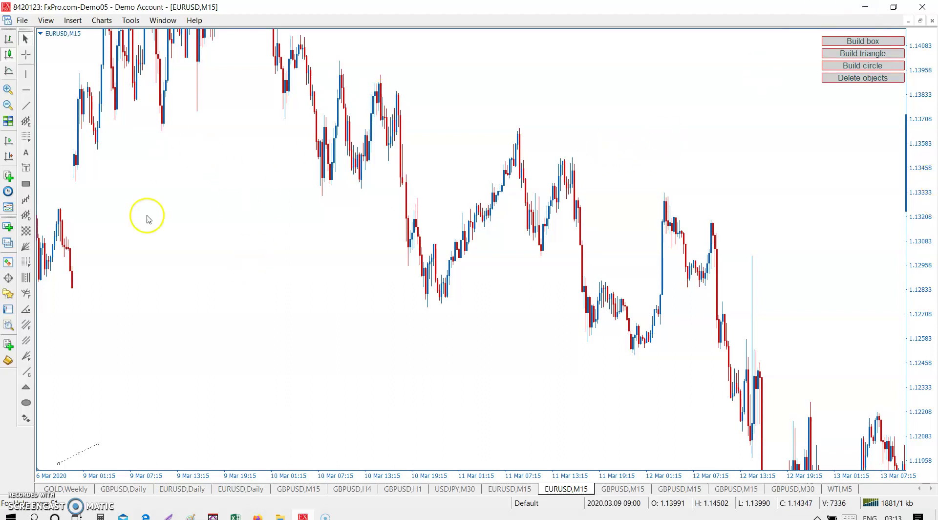
Fit the base line from the last major 10 March swing high to the first low after it, and build a box from it
{"action": "left_click_drag", "start_coordinate": [79, 453], "coordinate": [449, 106]}
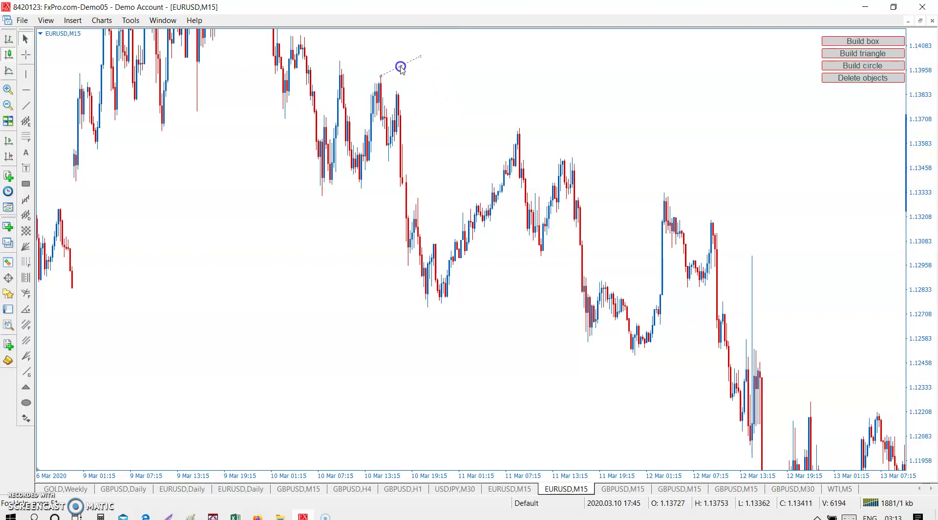
{"action": "left_click_drag", "start_coordinate": [420, 57], "coordinate": [428, 309]}
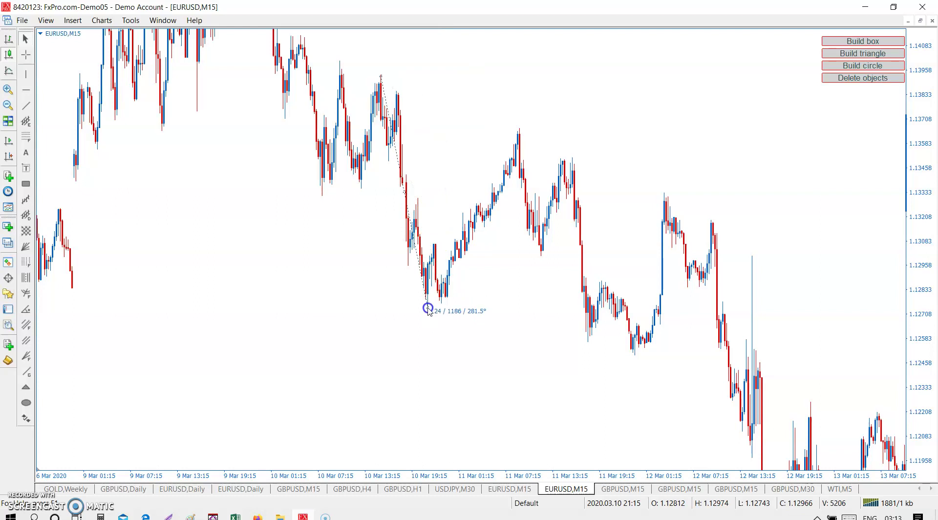
{"action": "left_click", "coordinate": [860, 43]}
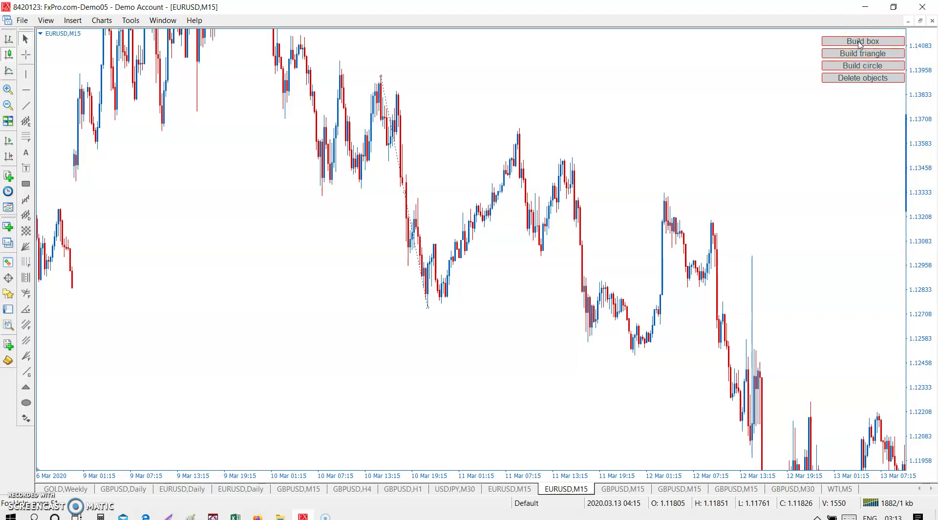
{"action": "left_click", "coordinate": [860, 43]}
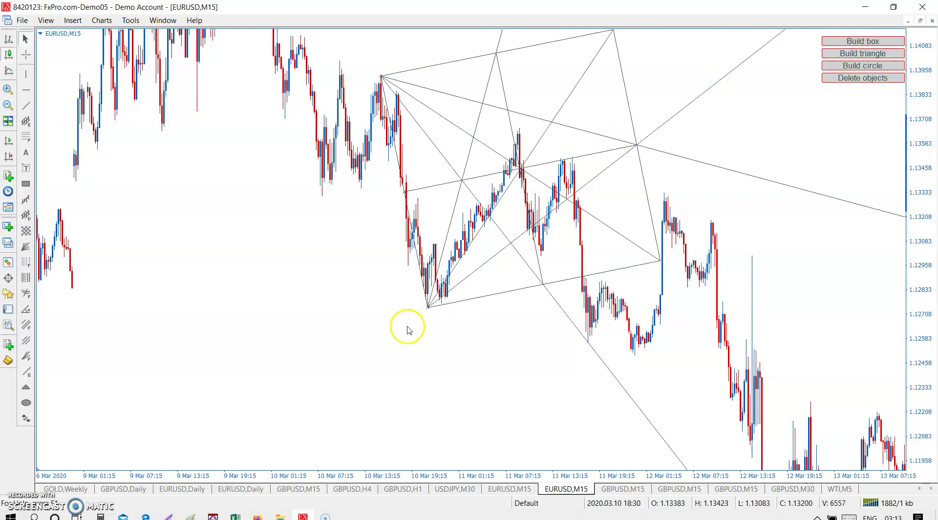
Check the box lines at the second 11 March peak with the crosshair, and delete the drawn objects
{"action": "middle_click", "coordinate": [563, 164]}
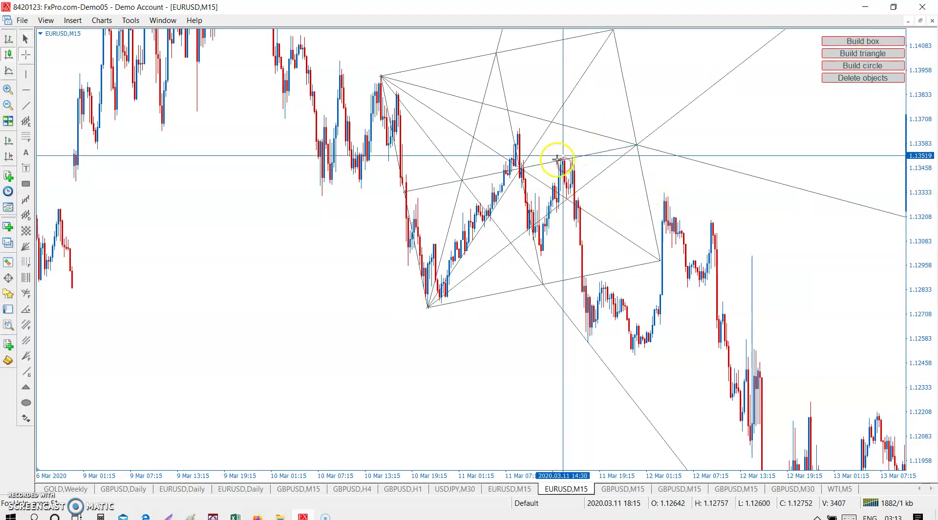
{"action": "middle_click", "coordinate": [433, 283]}
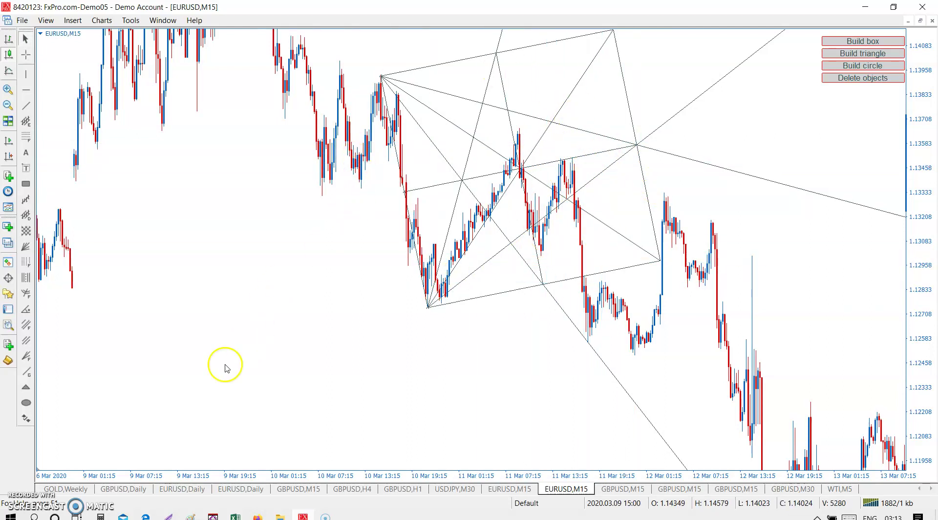
{"action": "left_click", "coordinate": [872, 81]}
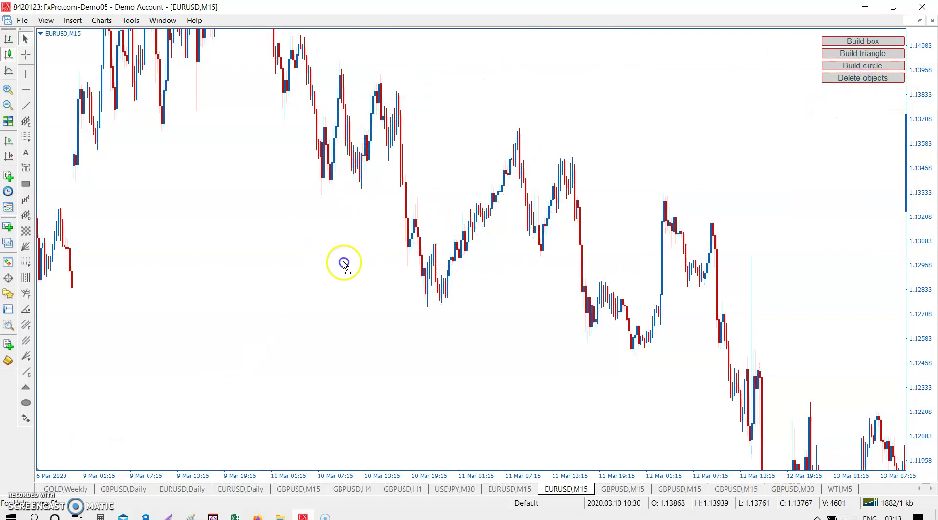
Fit the base line from the earlier 10 March swing high to that evening's low and build a box from it
{"action": "left_click_drag", "start_coordinate": [344, 262], "coordinate": [317, 279]}
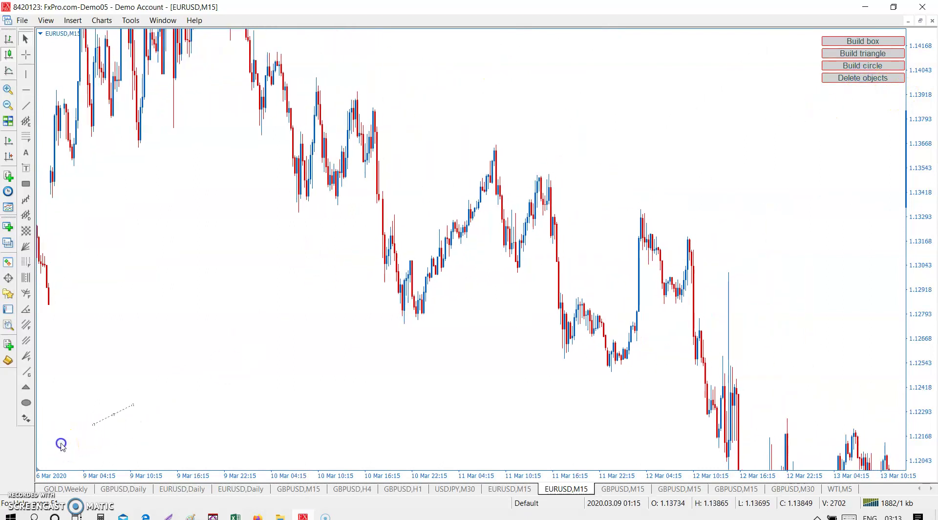
{"action": "left_click_drag", "start_coordinate": [328, 78], "coordinate": [405, 323]}
{"action": "left_click", "coordinate": [867, 39]}
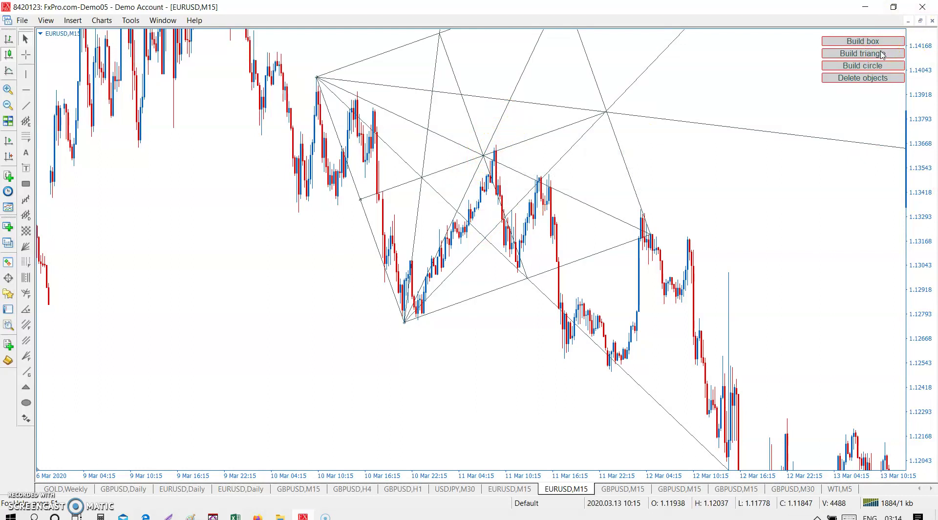
Add a triangle and a circle on the same base line, and inspect the geometry with the crosshair
{"action": "left_click", "coordinate": [883, 55]}
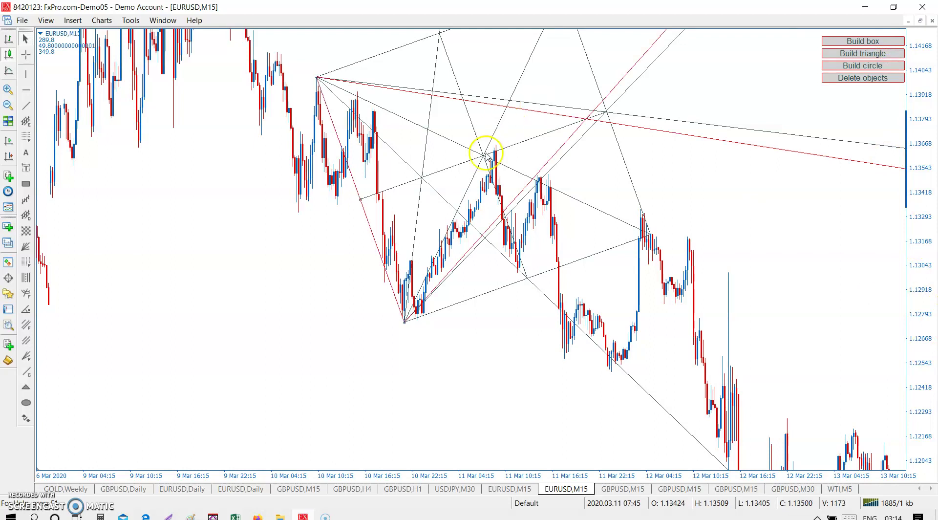
{"action": "left_click", "coordinate": [884, 66]}
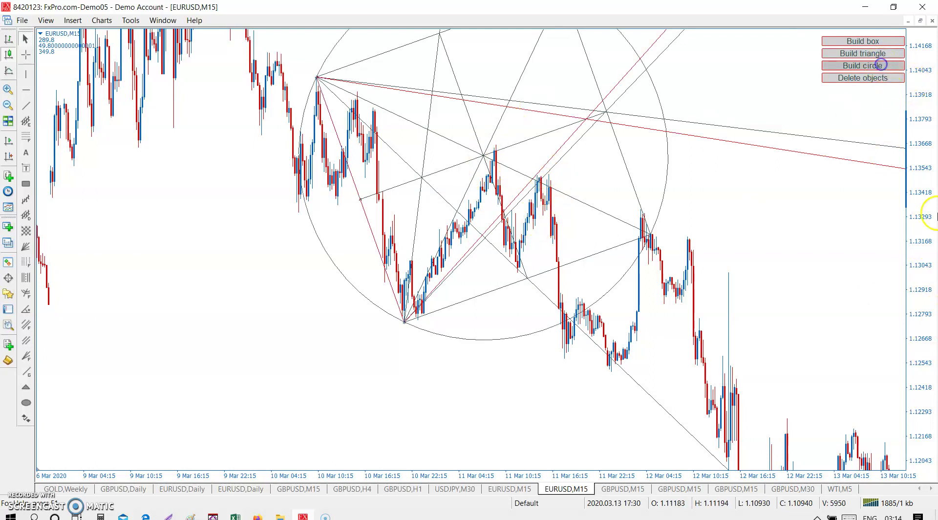
{"action": "middle_click", "coordinate": [677, 238]}
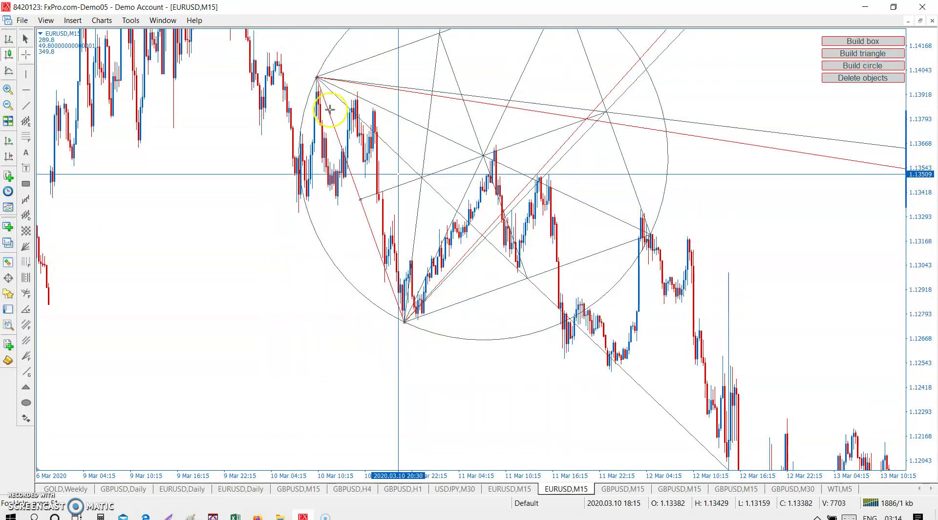
{"action": "left_click", "coordinate": [264, 259]}
Place a new base line from the midpoint of the first box's starting side to the 10 March low and build a smaller box
{"action": "left_click_drag", "start_coordinate": [104, 396], "coordinate": [233, 312]}
{"action": "left_click_drag", "start_coordinate": [68, 438], "coordinate": [470, 39]}
{"action": "left_click_drag", "start_coordinate": [385, 300], "coordinate": [265, 388]}
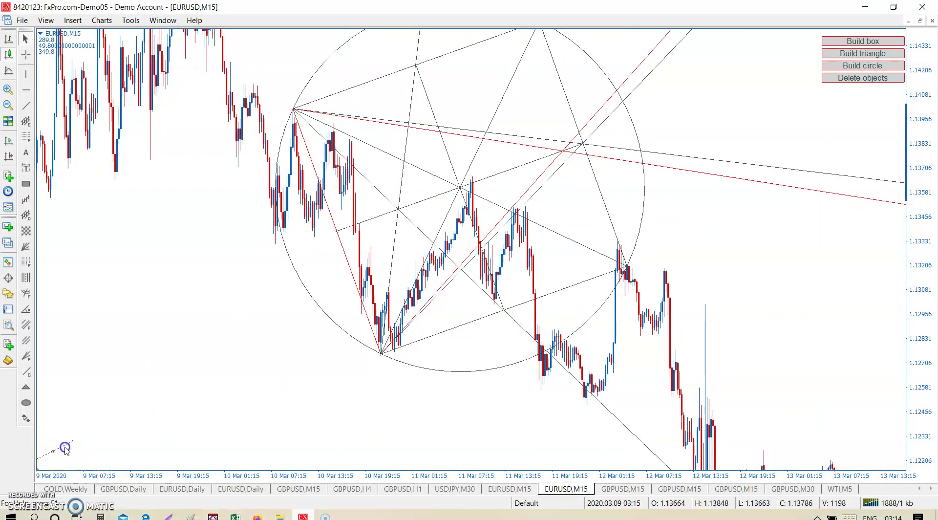
{"action": "left_click_drag", "start_coordinate": [482, 200], "coordinate": [461, 260]}
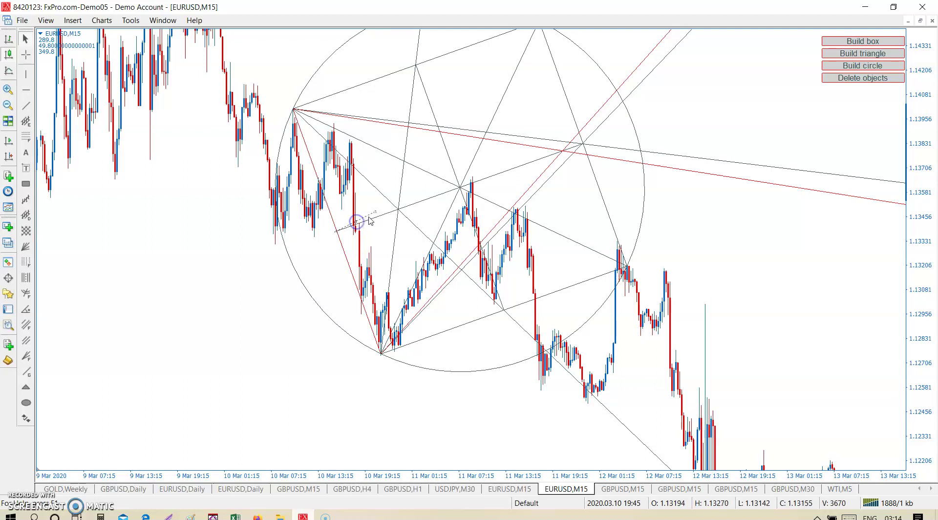
{"action": "left_click_drag", "start_coordinate": [375, 212], "coordinate": [396, 313]}
{"action": "left_click_drag", "start_coordinate": [387, 358], "coordinate": [382, 354]}
{"action": "left_click", "coordinate": [850, 44]}
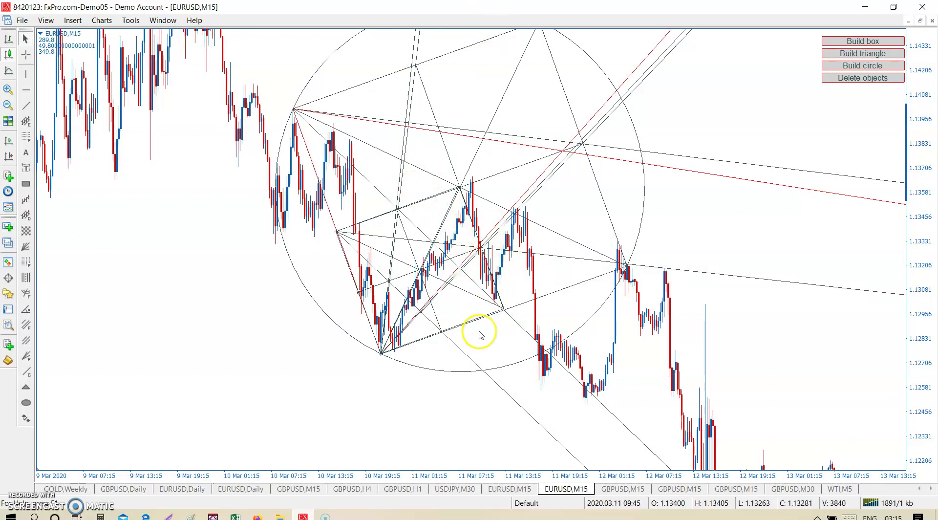
Place a base line from the 10 March low to the large box's 12 March corner and build an adjoining box below it
{"action": "left_click_drag", "start_coordinate": [482, 336], "coordinate": [457, 234]}
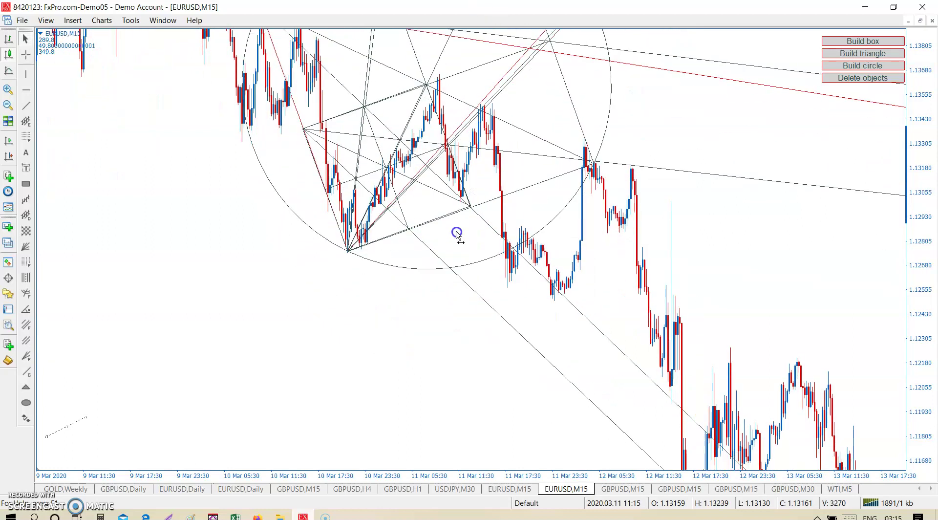
{"action": "mouse_move", "coordinate": [308, 422]}
{"action": "left_mouse_down"}
{"action": "mouse_move", "coordinate": [477, 421]}
{"action": "mouse_move", "coordinate": [375, 433]}
{"action": "left_mouse_up"}
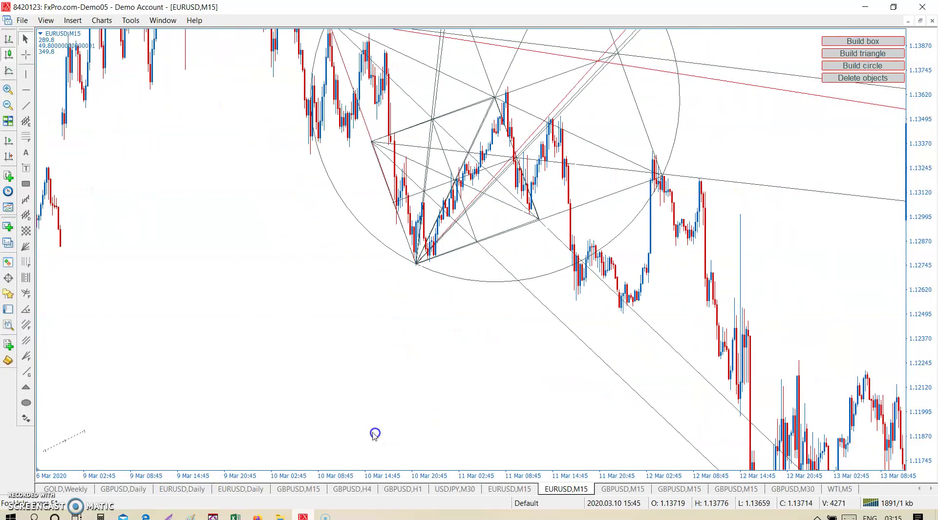
{"action": "left_click", "coordinate": [426, 239]}
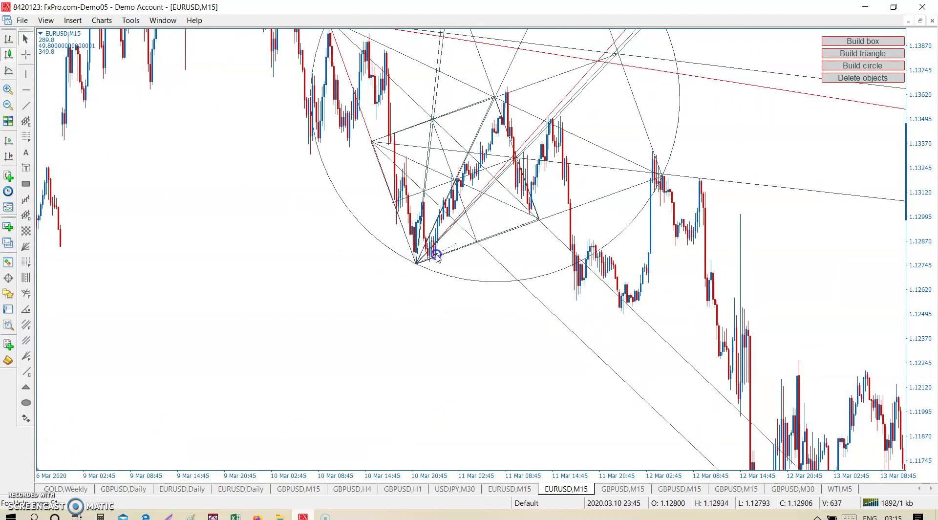
{"action": "mouse_move", "coordinate": [455, 247]}
{"action": "left_mouse_down"}
{"action": "mouse_move", "coordinate": [676, 176]}
{"action": "mouse_move", "coordinate": [663, 177]}
{"action": "left_mouse_up"}
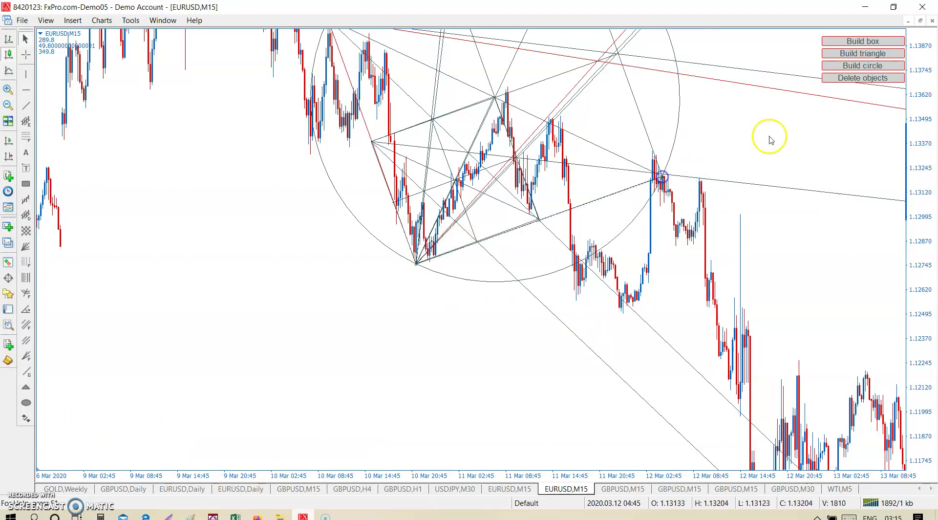
{"action": "left_click", "coordinate": [870, 42]}
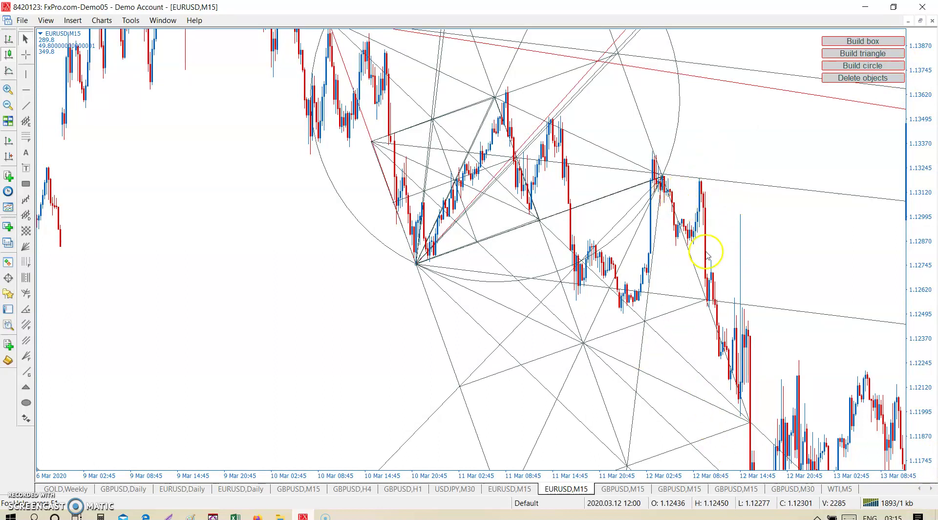
Place a base line from the midpoint of the boxes' shared side to the lower box's centre, and build its box, circle and triangle
{"action": "left_click_drag", "start_coordinate": [821, 345], "coordinate": [781, 320]}
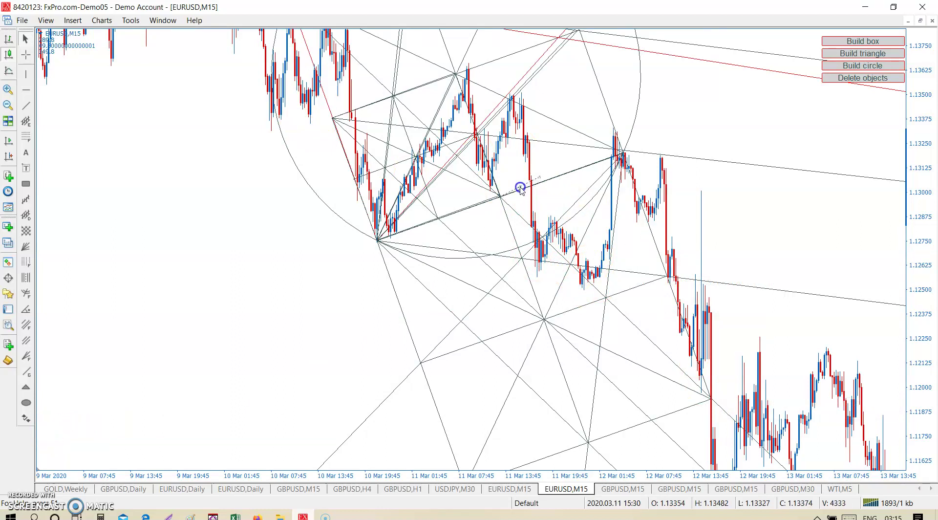
{"action": "left_click_drag", "start_coordinate": [540, 176], "coordinate": [544, 320]}
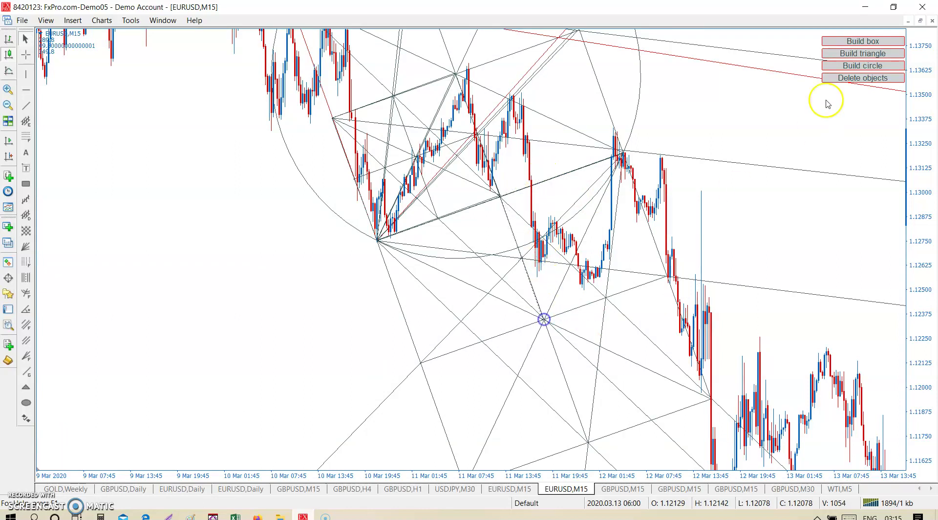
{"action": "left_click", "coordinate": [875, 41]}
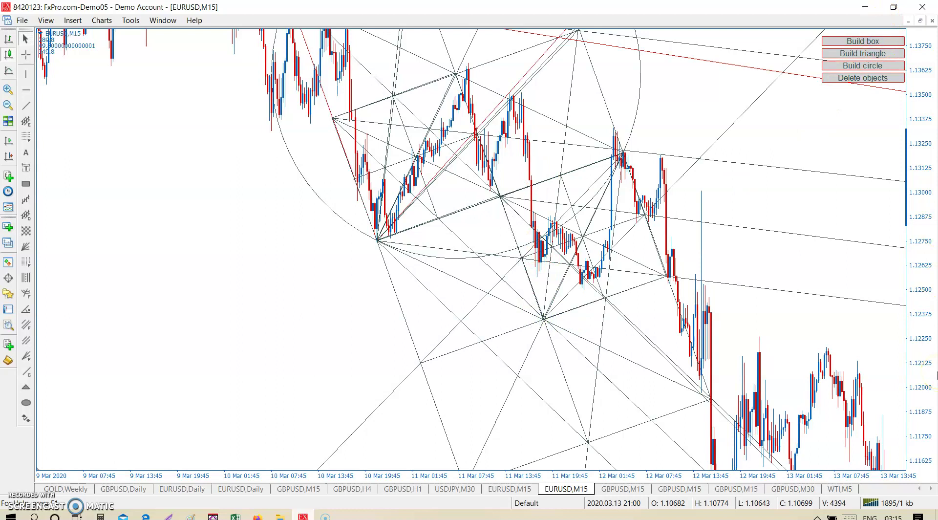
{"action": "left_click", "coordinate": [878, 65]}
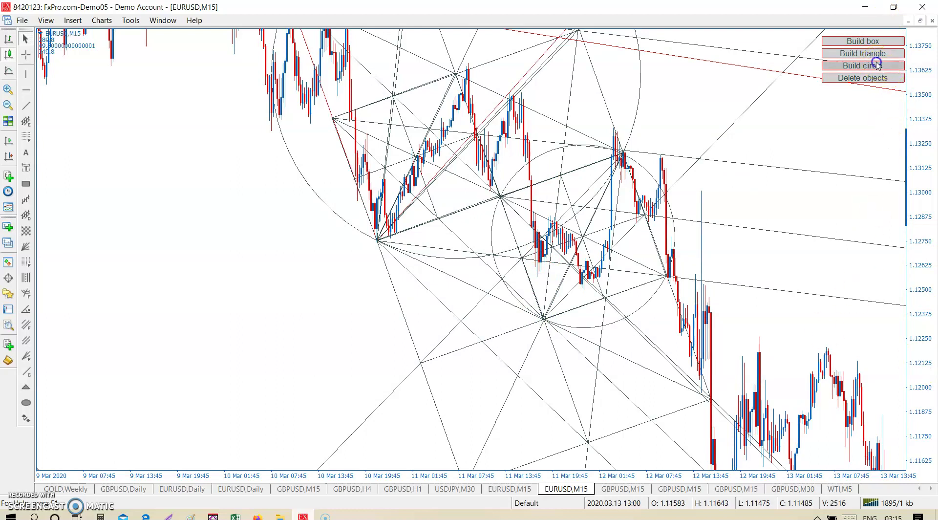
{"action": "left_click", "coordinate": [878, 53]}
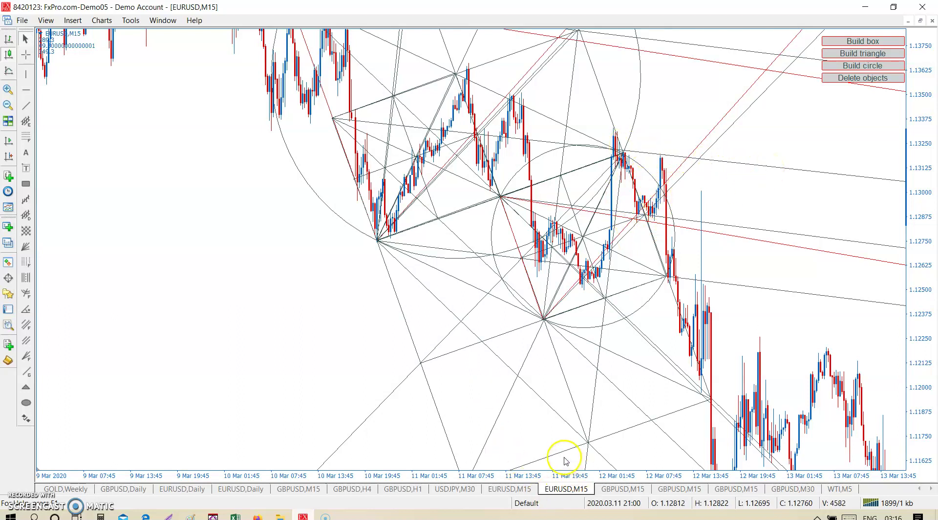
Place a base line from the 12 March box corner to the midpoint of the lower box's falling side and build a box from it
{"action": "left_click_drag", "start_coordinate": [557, 453], "coordinate": [394, 415]}
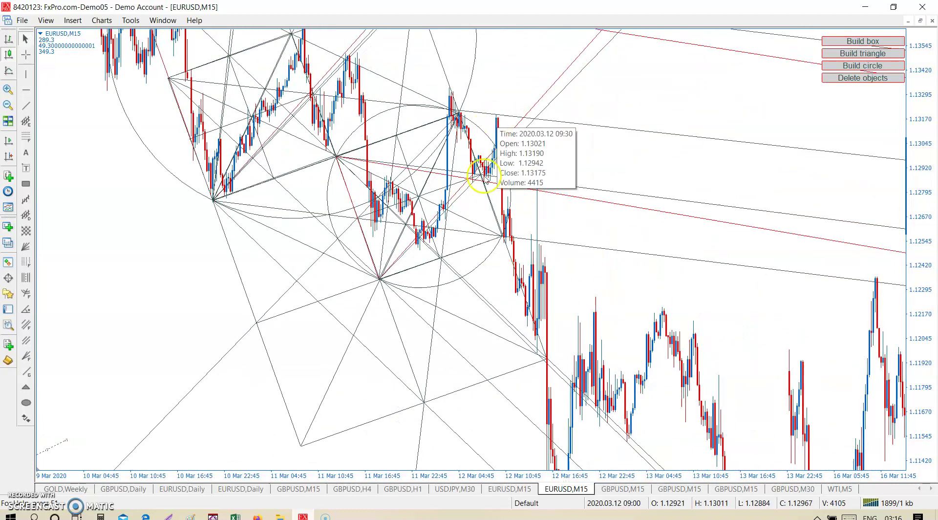
{"action": "left_click_drag", "start_coordinate": [48, 451], "coordinate": [307, 303]}
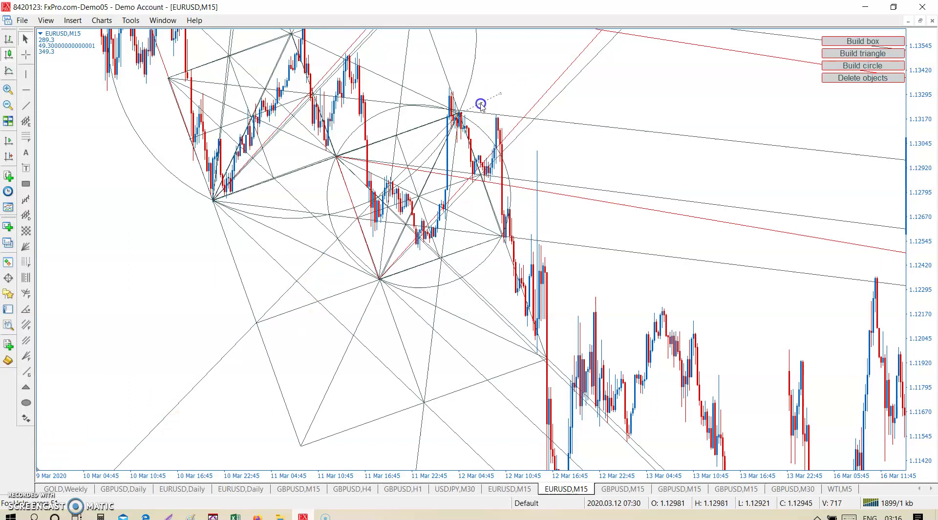
{"action": "left_click_drag", "start_coordinate": [496, 94], "coordinate": [504, 240]}
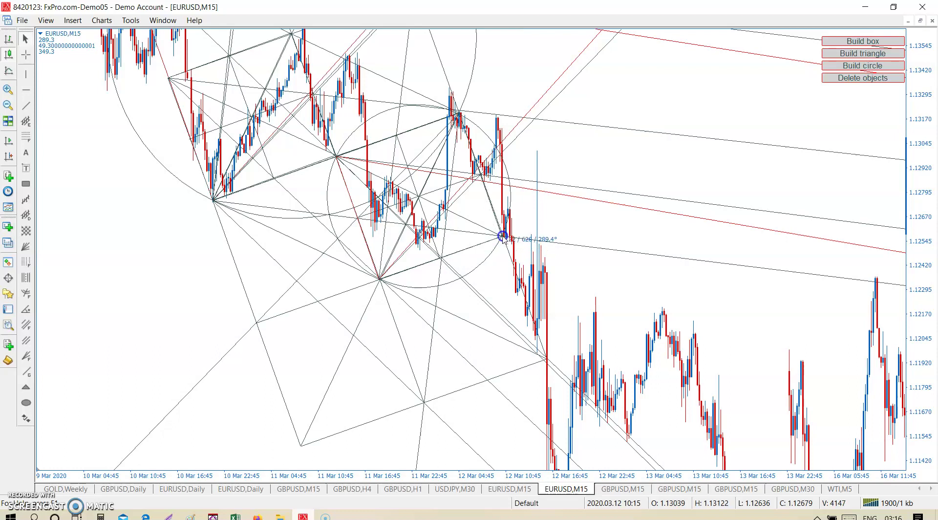
{"action": "left_click", "coordinate": [842, 43]}
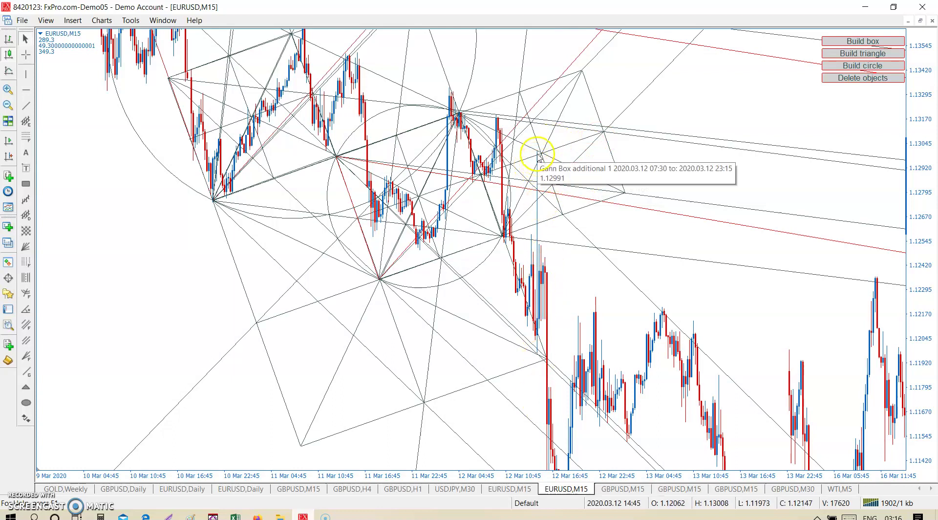
Extend the small box's descending diagonal from its 12 March corner as a ray
{"action": "right_click", "coordinate": [600, 185]}
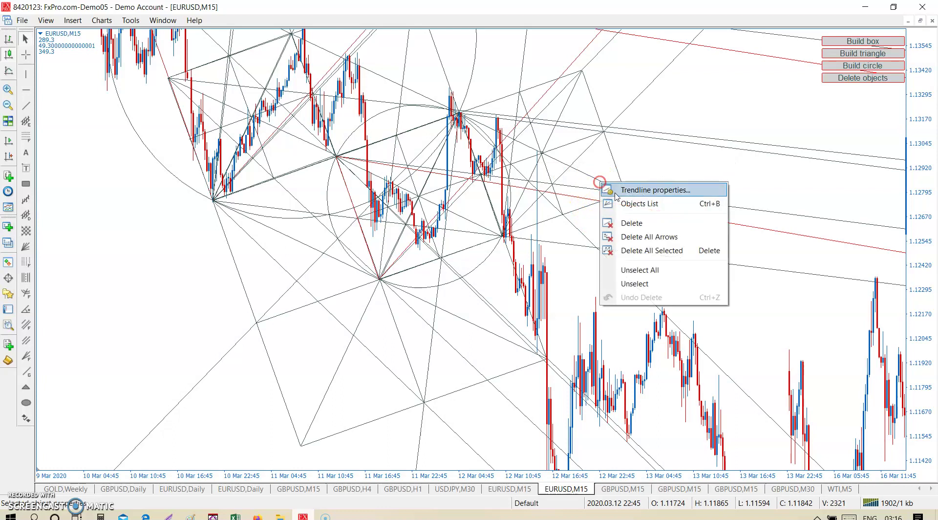
{"action": "left_click", "coordinate": [612, 191]}
{"action": "left_click", "coordinate": [397, 269]}
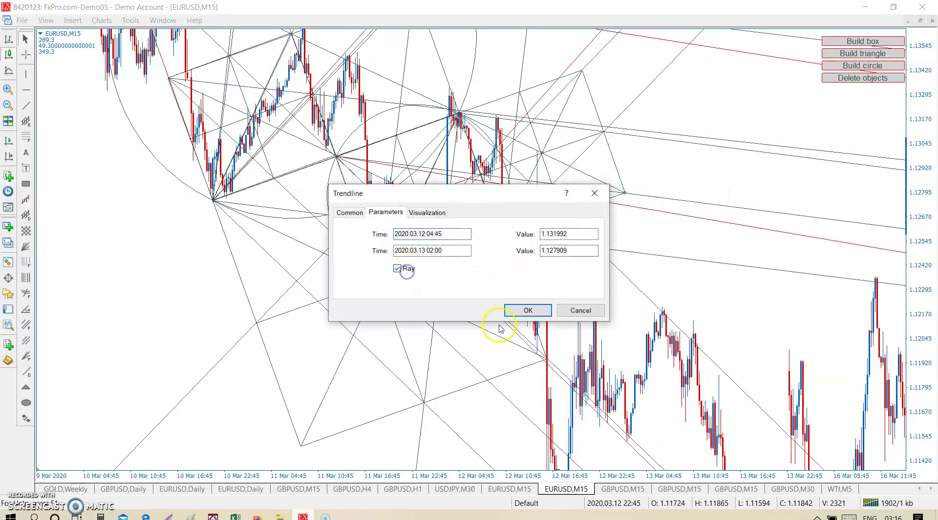
{"action": "left_click", "coordinate": [526, 311]}
{"action": "left_click_drag", "start_coordinate": [649, 278], "coordinate": [620, 244]}
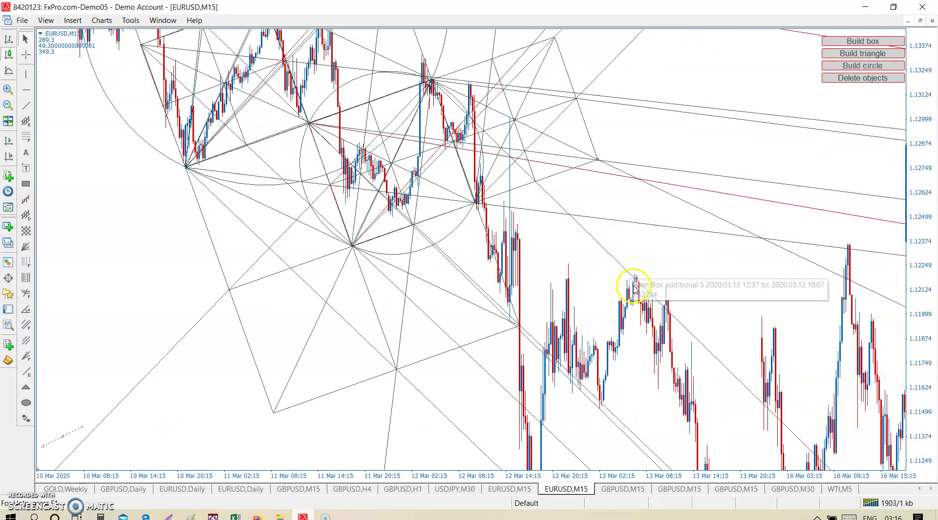
Place a base line along the lower box's rising bottom side, ending on the 12 March price drop, and build an adjoining box below it
{"action": "left_click_drag", "start_coordinate": [561, 307], "coordinate": [616, 246]}
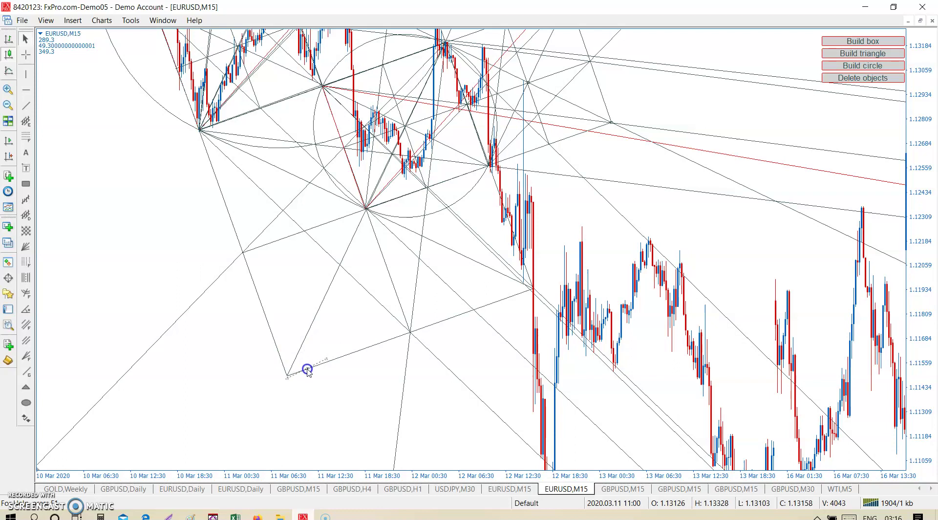
{"action": "left_click_drag", "start_coordinate": [310, 366], "coordinate": [534, 288]}
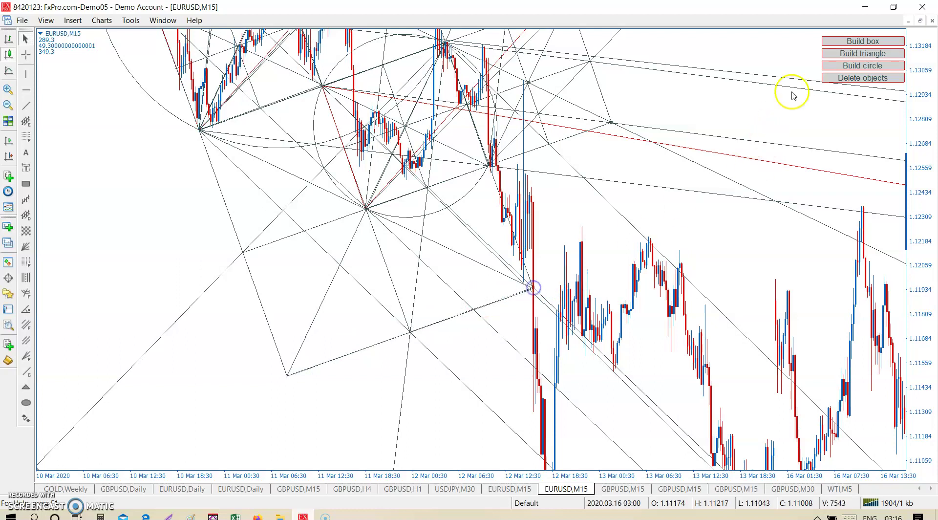
{"action": "left_click", "coordinate": [844, 45]}
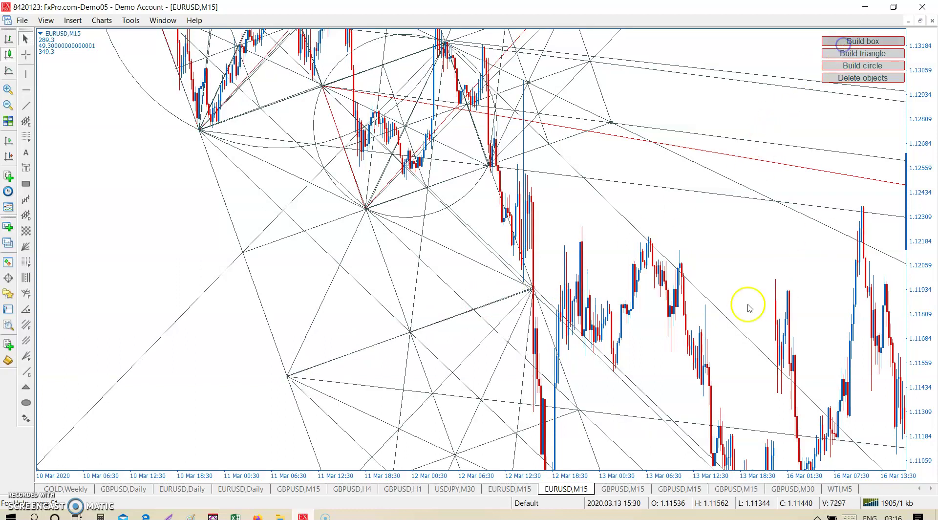
Stretch the descending ray's second anchor farther along the same slope to about 13 March 10:00
{"action": "left_click_drag", "start_coordinate": [612, 122], "coordinate": [674, 153]}
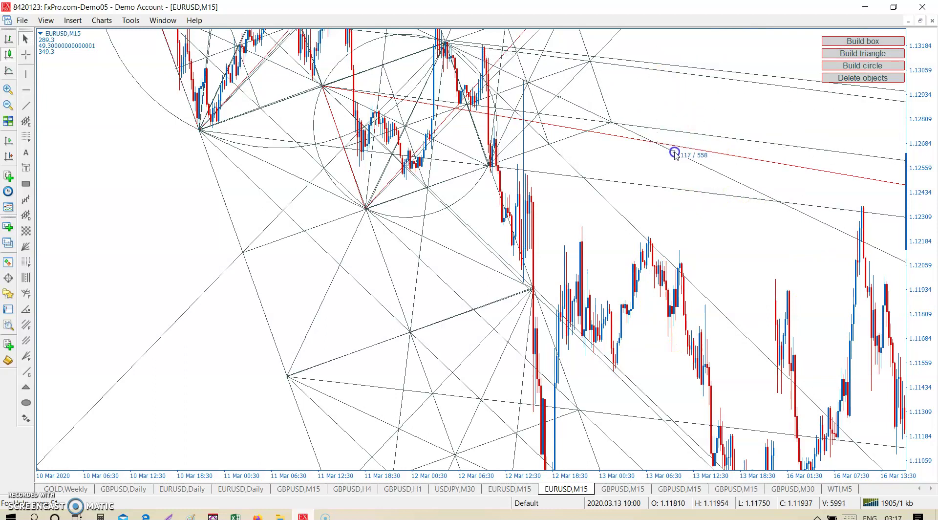
{"action": "left_click_drag", "start_coordinate": [717, 108], "coordinate": [640, 28]}
{"action": "left_click_drag", "start_coordinate": [567, 438], "coordinate": [559, 356]}
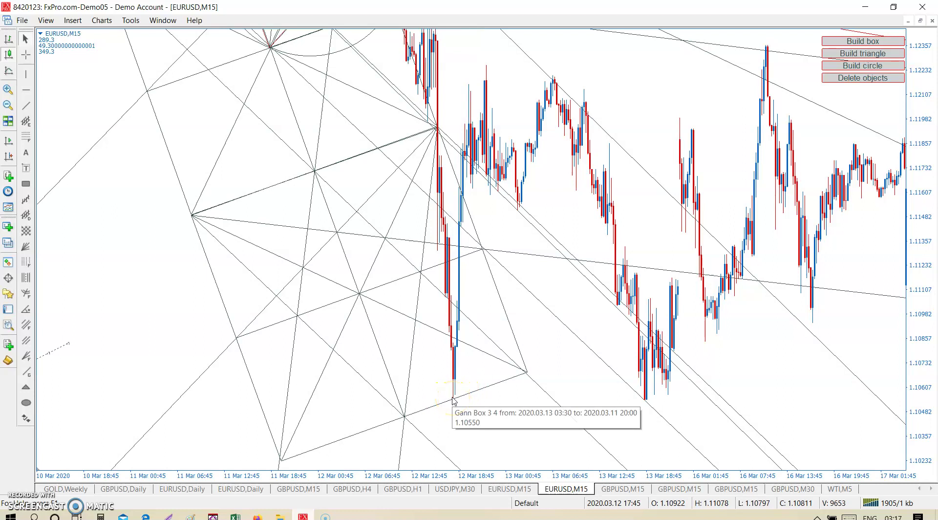
Examine how price around the 12 and 13 March lows meets the lower boxes' sides and diagonals
{"action": "left_click_drag", "start_coordinate": [137, 248], "coordinate": [210, 498]}
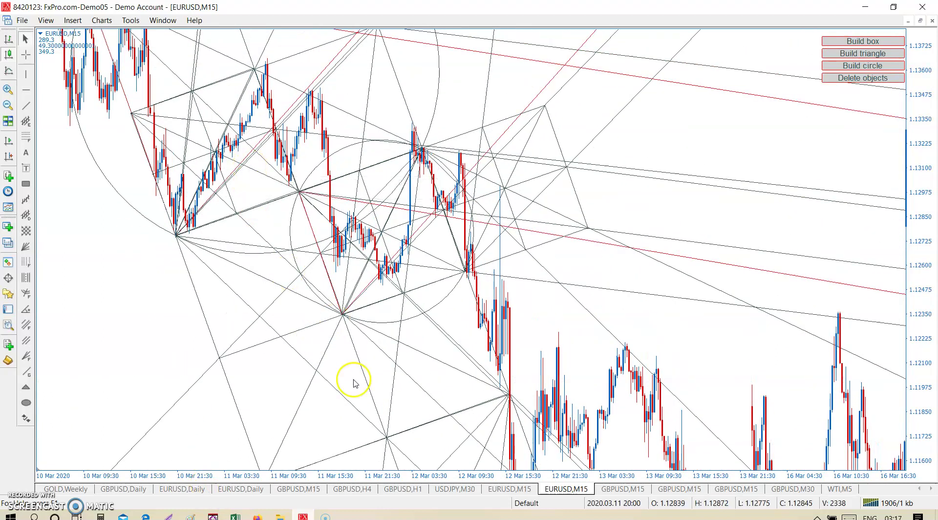
{"action": "left_click_drag", "start_coordinate": [117, 380], "coordinate": [91, 123]}
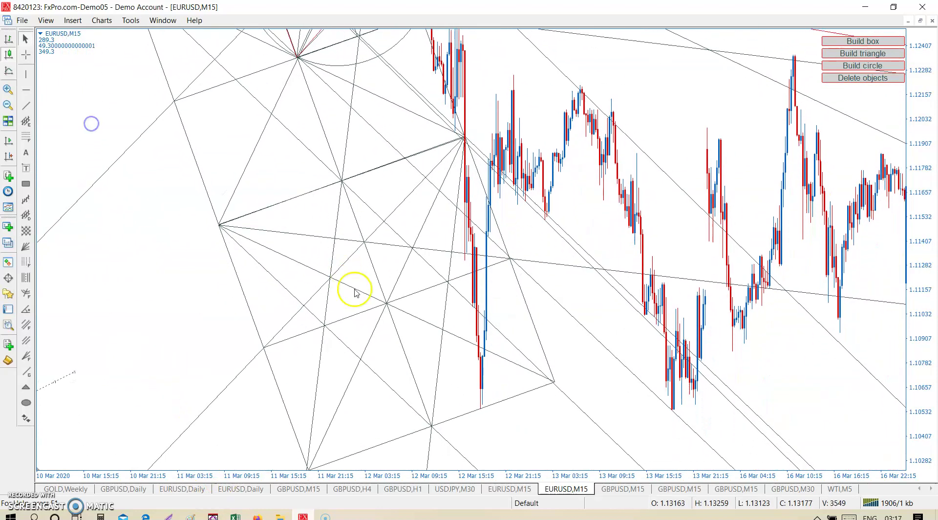
{"action": "left_click_drag", "start_coordinate": [143, 215], "coordinate": [262, 470]}
{"action": "left_click_drag", "start_coordinate": [200, 268], "coordinate": [175, 292]}
{"action": "left_click_drag", "start_coordinate": [194, 375], "coordinate": [167, 225]}
{"action": "left_click_drag", "start_coordinate": [241, 408], "coordinate": [215, 295]}
{"action": "left_click_drag", "start_coordinate": [173, 384], "coordinate": [111, 326]}
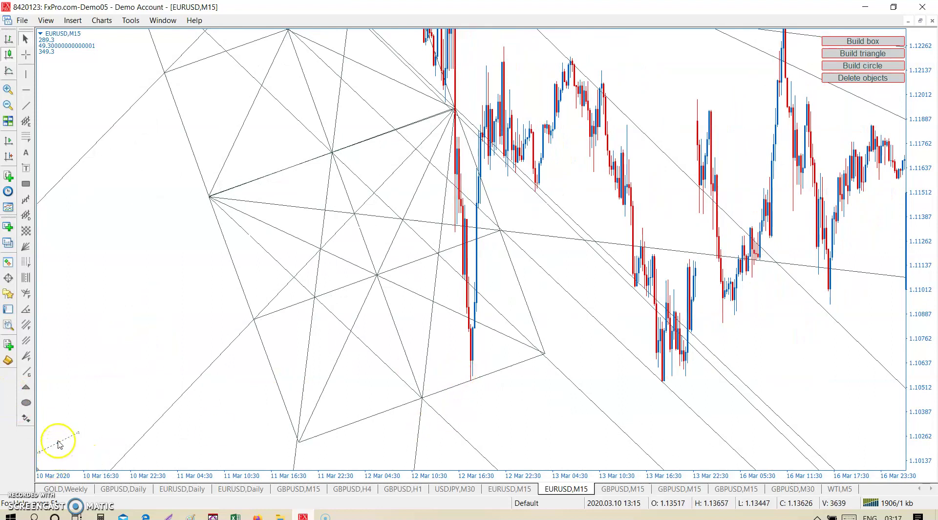
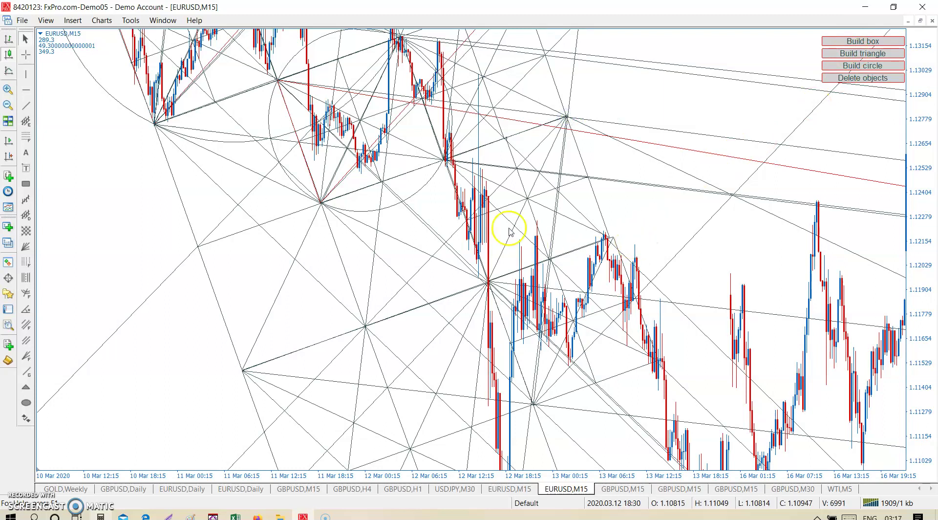
Place a base line down the falling starting side of the upper 12 March box, corner to corner, and build a box from it
{"action": "left_click_drag", "start_coordinate": [49, 436], "coordinate": [612, 293]}
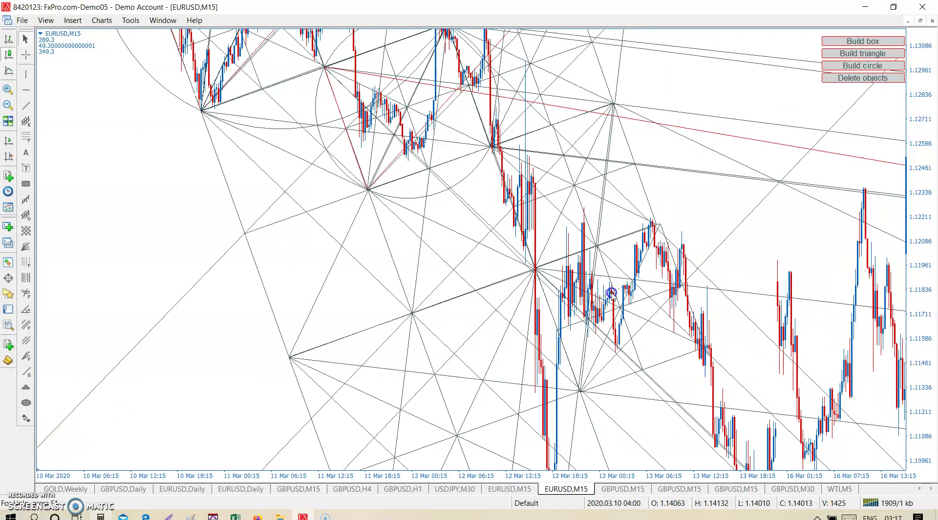
{"action": "left_click_drag", "start_coordinate": [558, 190], "coordinate": [523, 146]}
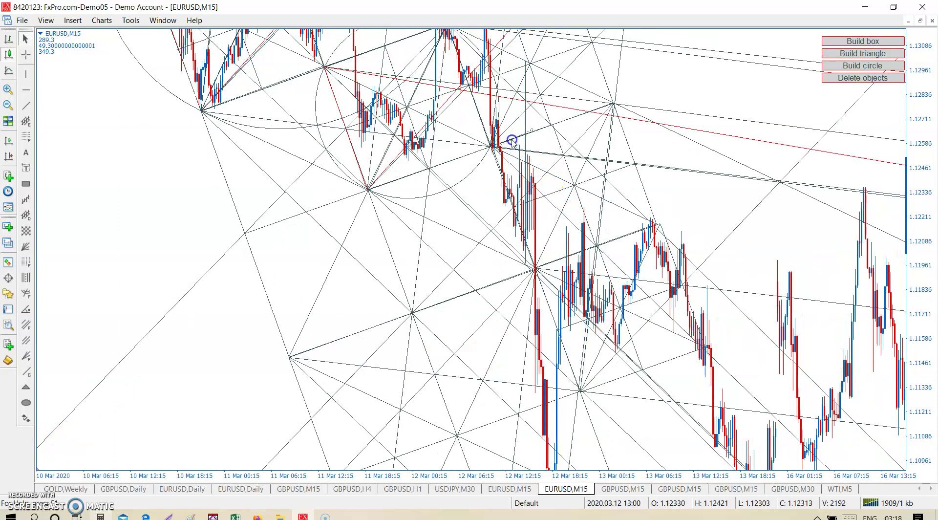
{"action": "left_click_drag", "start_coordinate": [532, 130], "coordinate": [536, 268]}
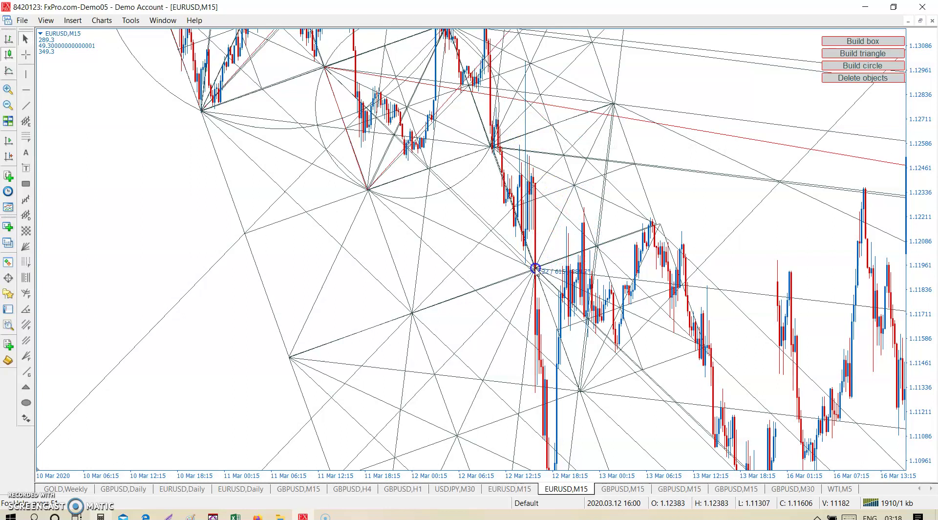
{"action": "left_click", "coordinate": [857, 40]}
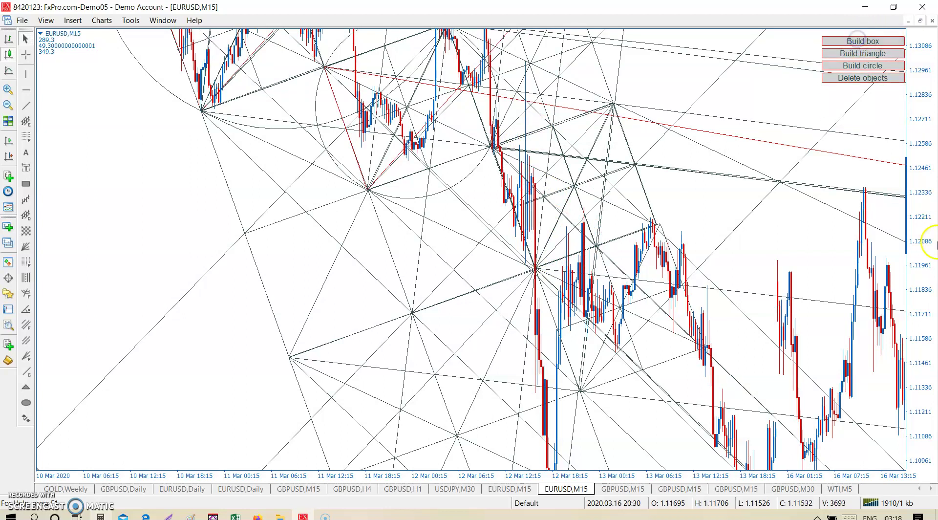
{"action": "middle_click", "coordinate": [571, 223]}
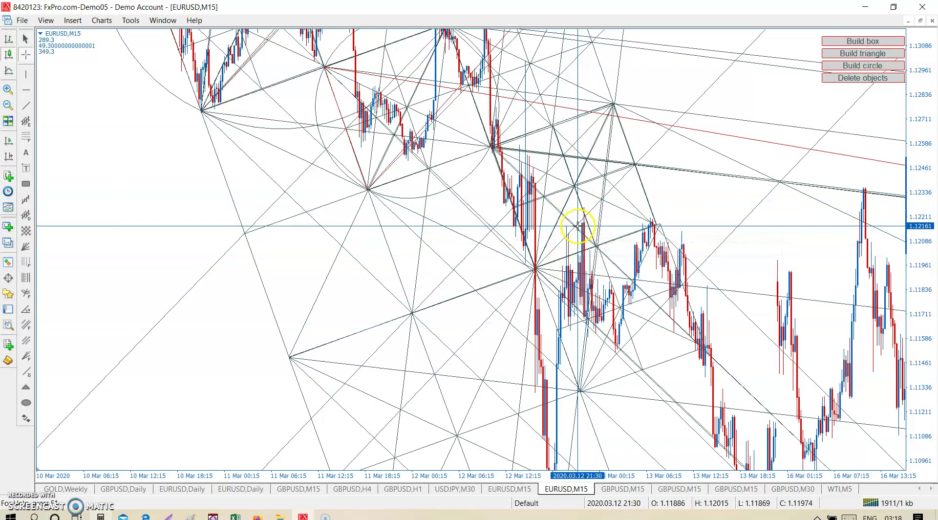
Place a base line from the midpoint of the next box's falling starting side to its lower corner and build a smaller box
{"action": "left_click", "coordinate": [643, 449]}
{"action": "left_click_drag", "start_coordinate": [643, 416], "coordinate": [587, 366]}
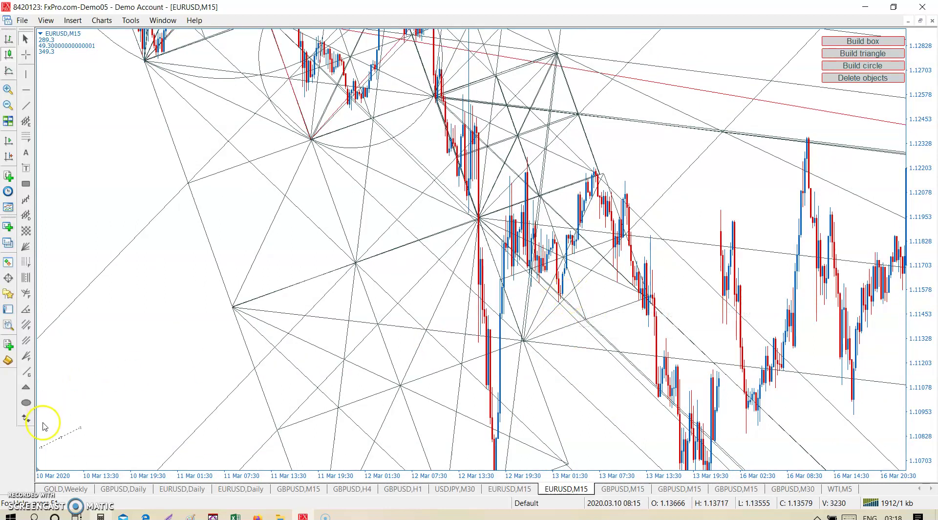
{"action": "left_click_drag", "start_coordinate": [61, 444], "coordinate": [511, 309]}
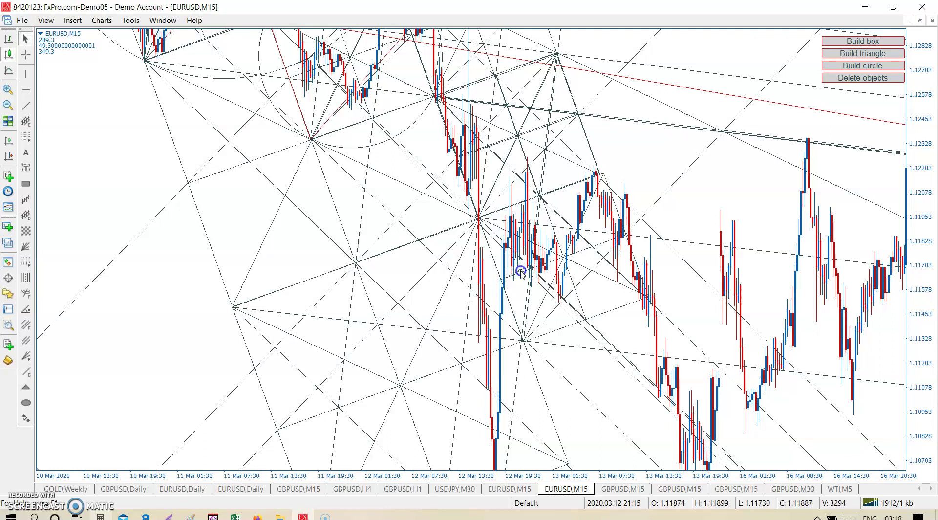
{"action": "left_click_drag", "start_coordinate": [539, 326], "coordinate": [526, 343]}
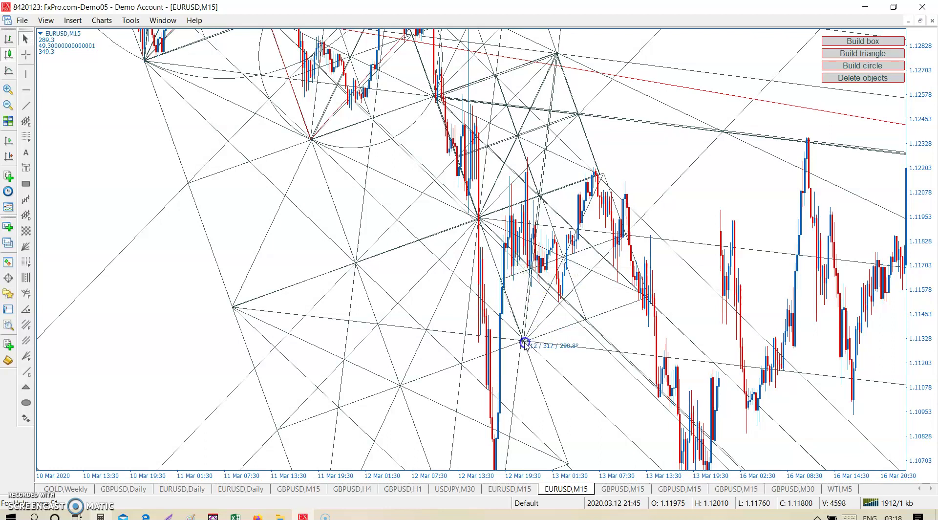
{"action": "left_click", "coordinate": [895, 42]}
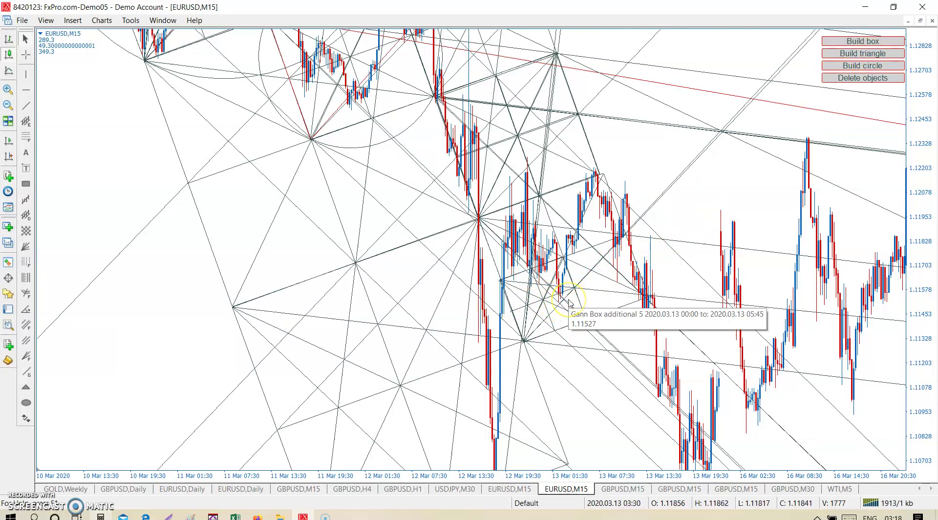
{"action": "middle_click", "coordinate": [606, 173]}
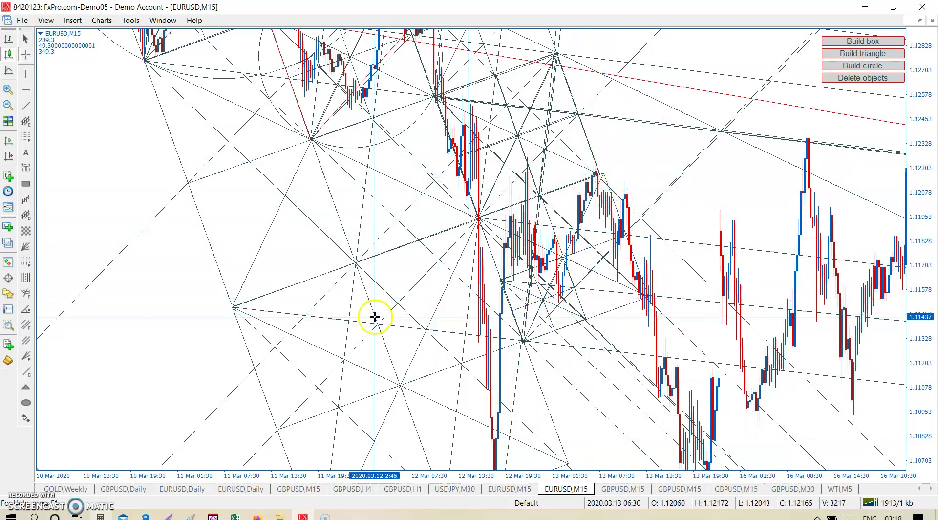
Place a base line from the late 12 March swing high to the early 13 March swing low and build a box
{"action": "left_click_drag", "start_coordinate": [146, 377], "coordinate": [169, 375]}
{"action": "left_click_drag", "start_coordinate": [171, 376], "coordinate": [190, 374]}
{"action": "left_click_drag", "start_coordinate": [147, 388], "coordinate": [178, 383]}
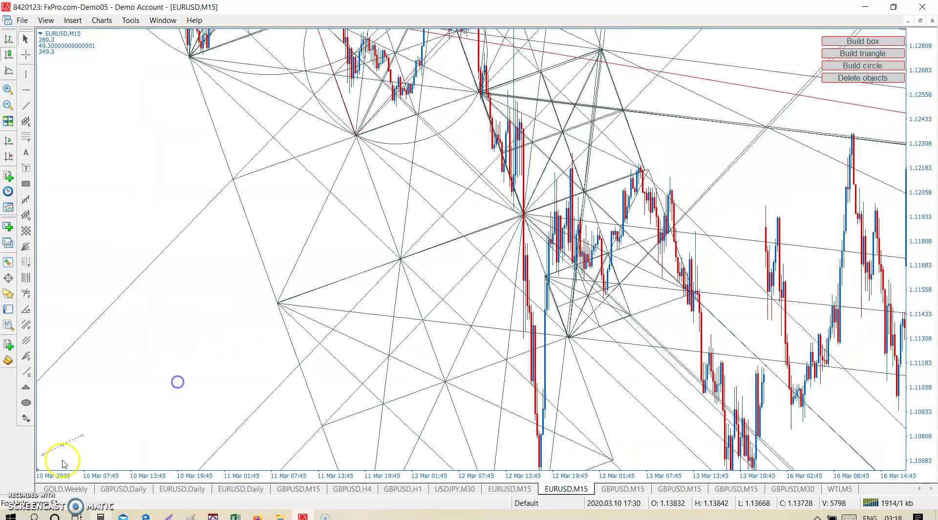
{"action": "left_click", "coordinate": [605, 149]}
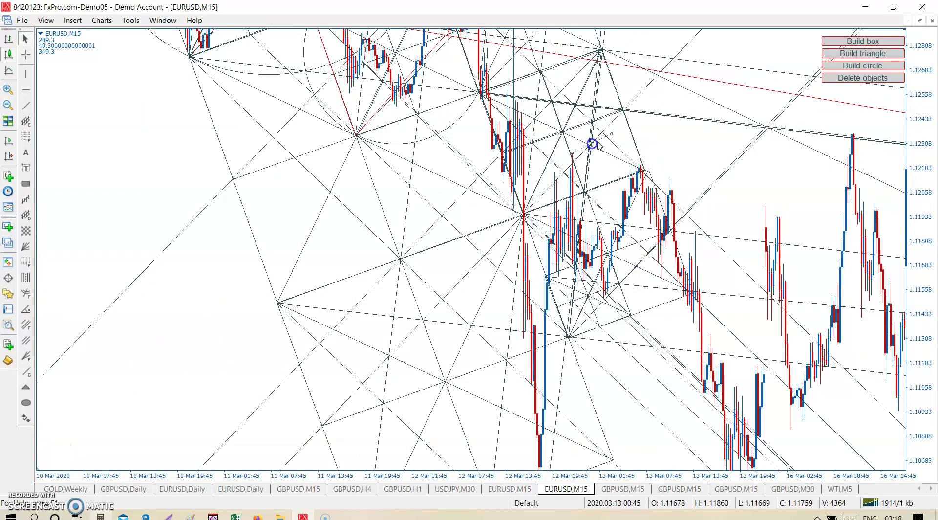
{"action": "left_click_drag", "start_coordinate": [616, 139], "coordinate": [605, 299]}
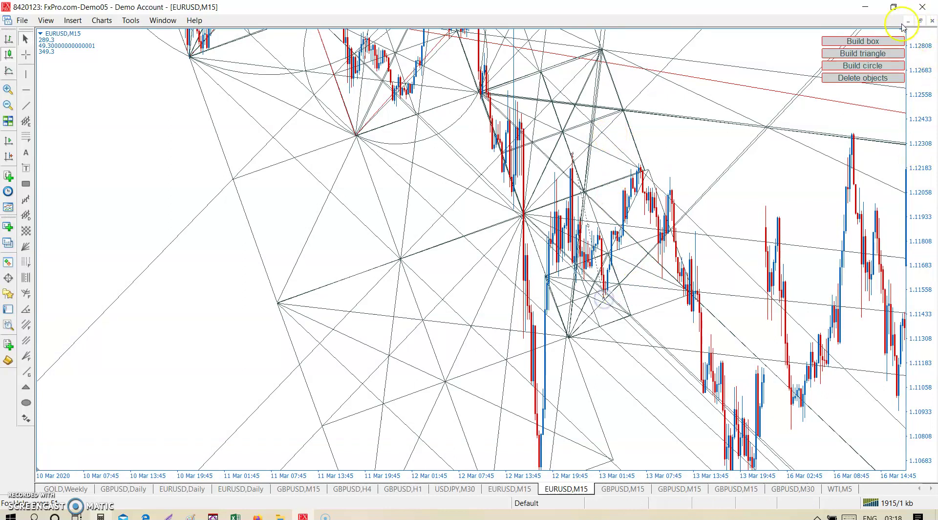
{"action": "left_click", "coordinate": [868, 41]}
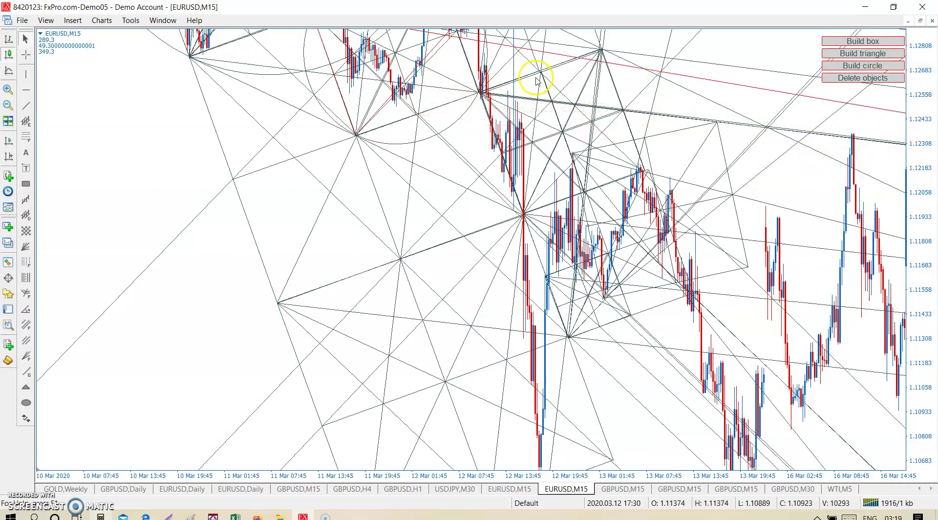
Place a base line from the small boxes' shared lower corner to the large lower box's end corner and build a box
{"action": "left_click_drag", "start_coordinate": [838, 146], "coordinate": [743, 146]}
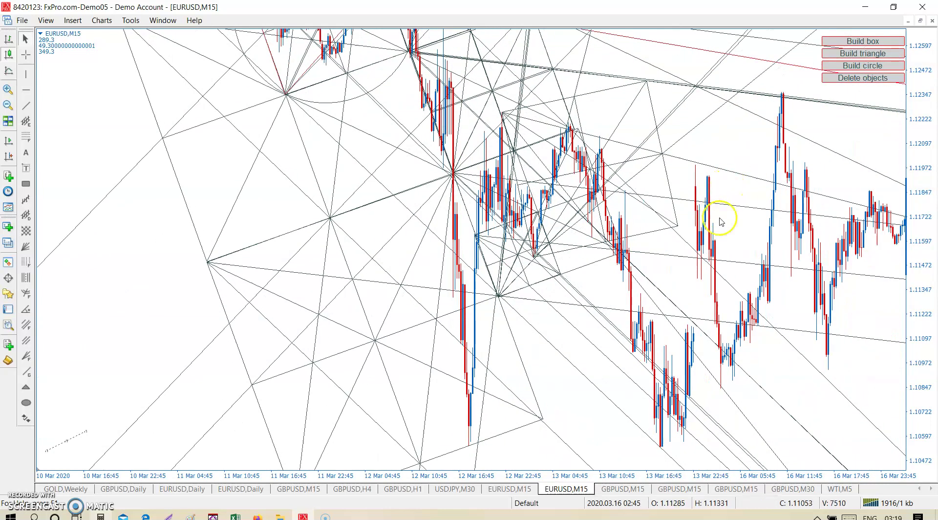
{"action": "left_click_drag", "start_coordinate": [595, 462], "coordinate": [588, 420]}
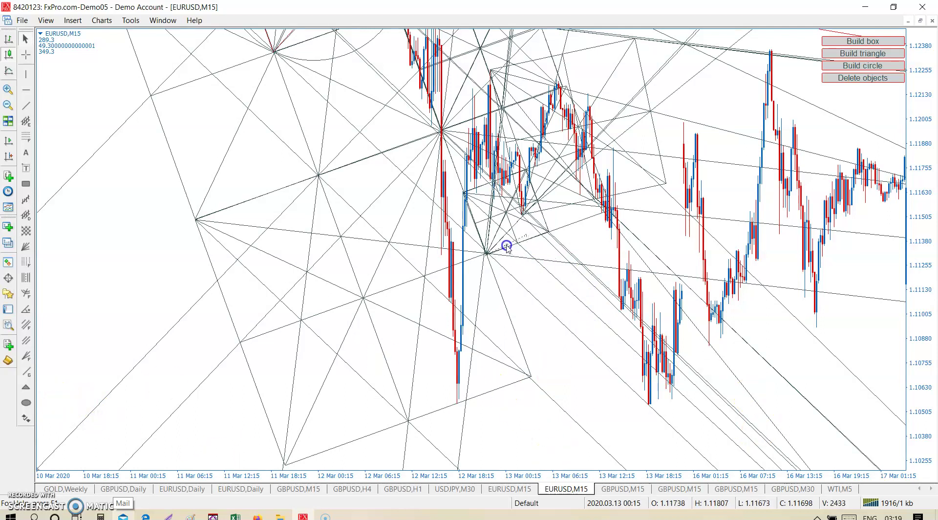
{"action": "mouse_move", "coordinate": [526, 239]}
{"action": "left_mouse_down"}
{"action": "mouse_move", "coordinate": [524, 380]}
{"action": "mouse_move", "coordinate": [532, 376]}
{"action": "left_mouse_up"}
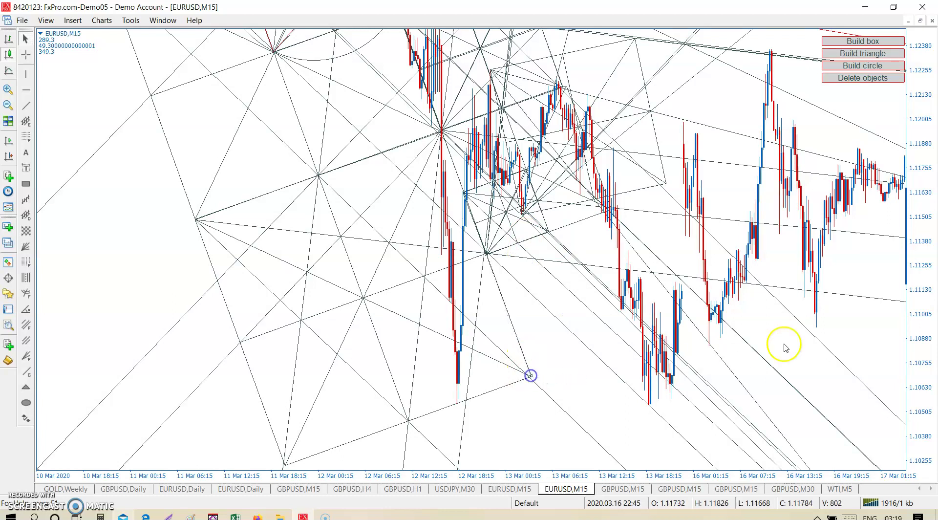
{"action": "left_click", "coordinate": [867, 42]}
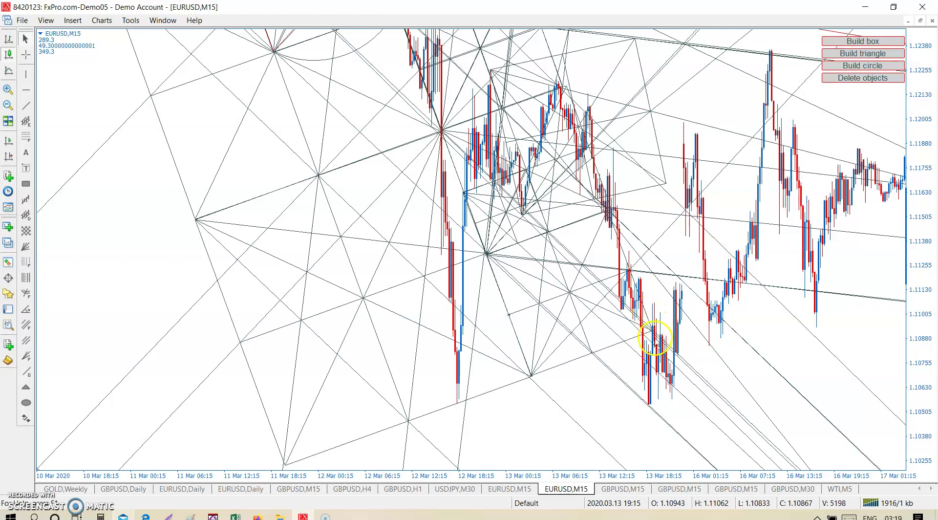
{"action": "middle_click", "coordinate": [655, 323]}
{"action": "right_click", "coordinate": [578, 399]}
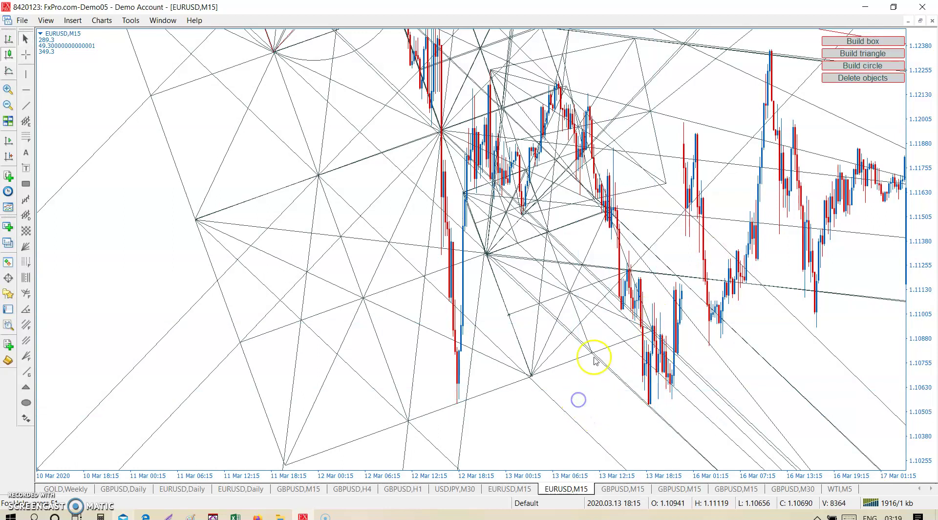
Place a base line from the midpoint of the newest box's bottom side to its end corner and build a smaller box below
{"action": "left_click_drag", "start_coordinate": [99, 439], "coordinate": [139, 436]}
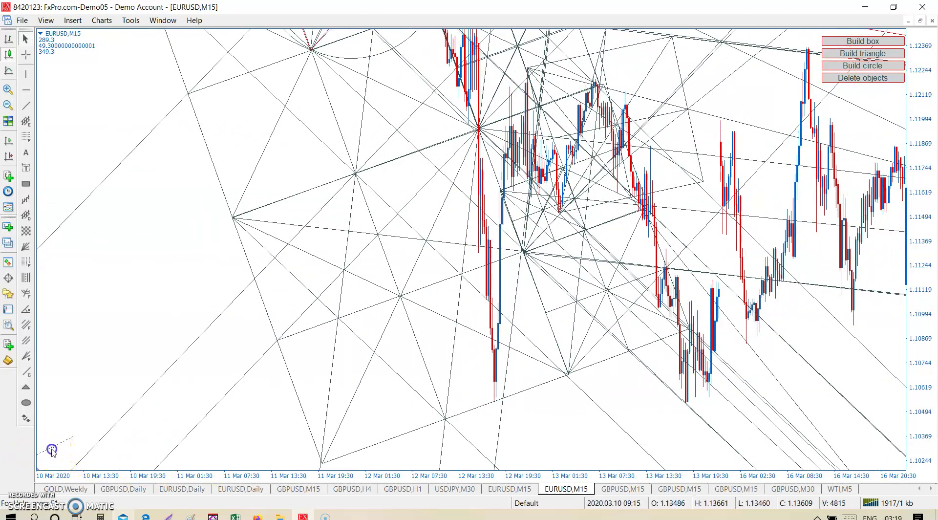
{"action": "left_click_drag", "start_coordinate": [651, 333], "coordinate": [649, 342]}
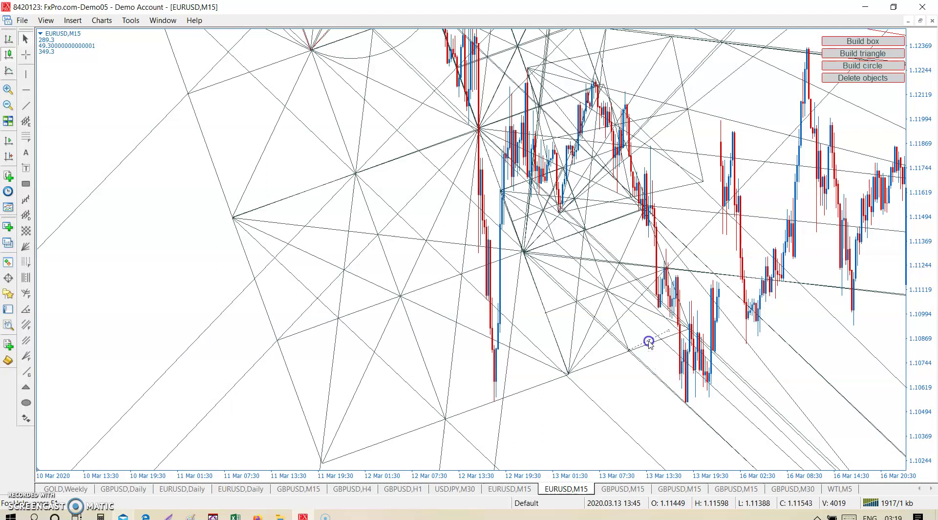
{"action": "left_click_drag", "start_coordinate": [669, 332], "coordinate": [689, 324]}
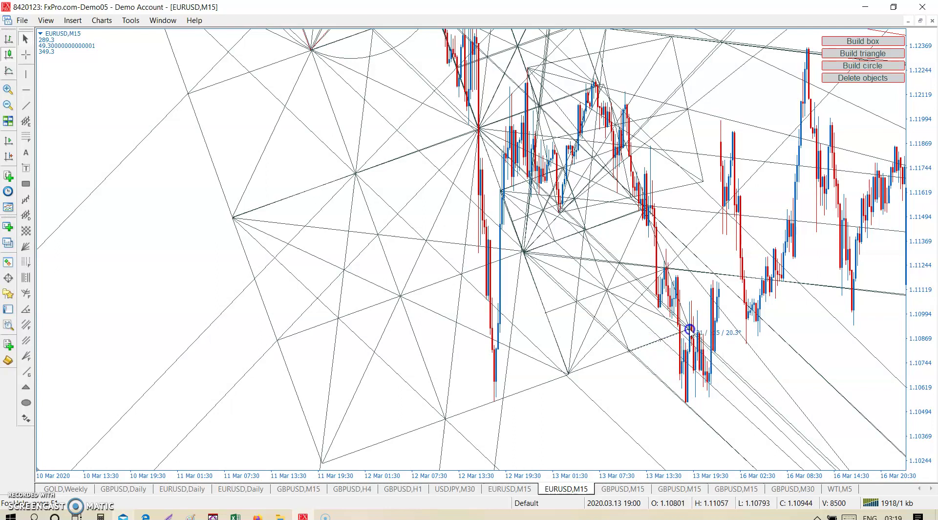
{"action": "left_click", "coordinate": [874, 42]}
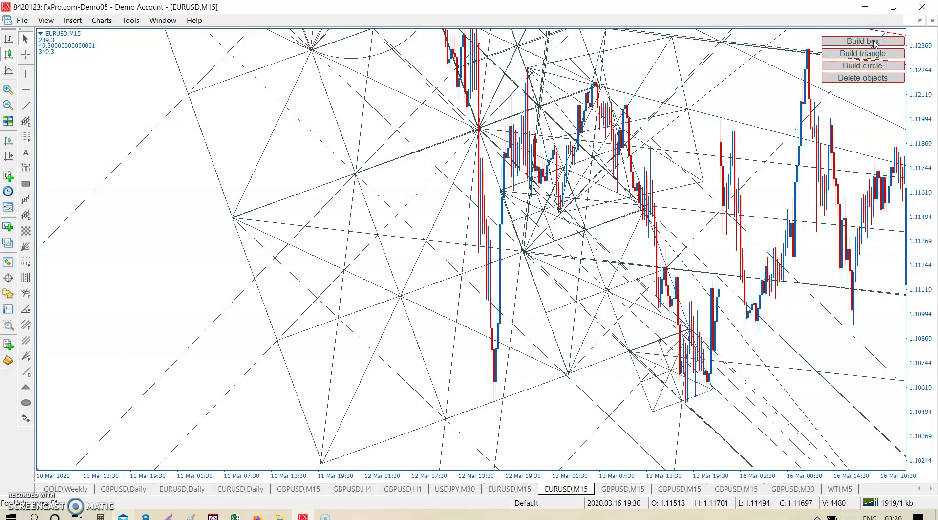
Build a triangle and a circle on the newest small box around the late 13 March low
{"action": "left_click", "coordinate": [875, 54]}
{"action": "left_click", "coordinate": [874, 68]}
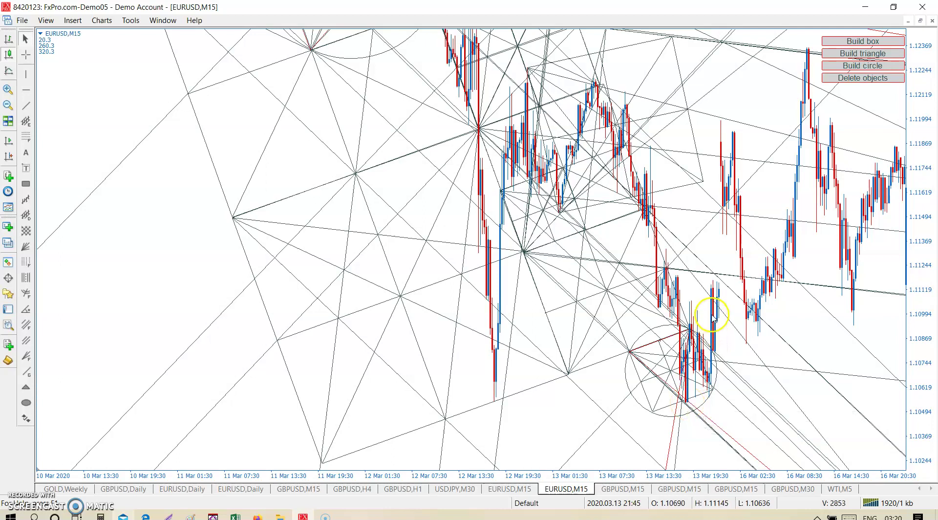
Place a base line from the 13 March morning swing high to the circled small box's upper end corner and build a large box
{"action": "left_click_drag", "start_coordinate": [833, 376], "coordinate": [708, 366]}
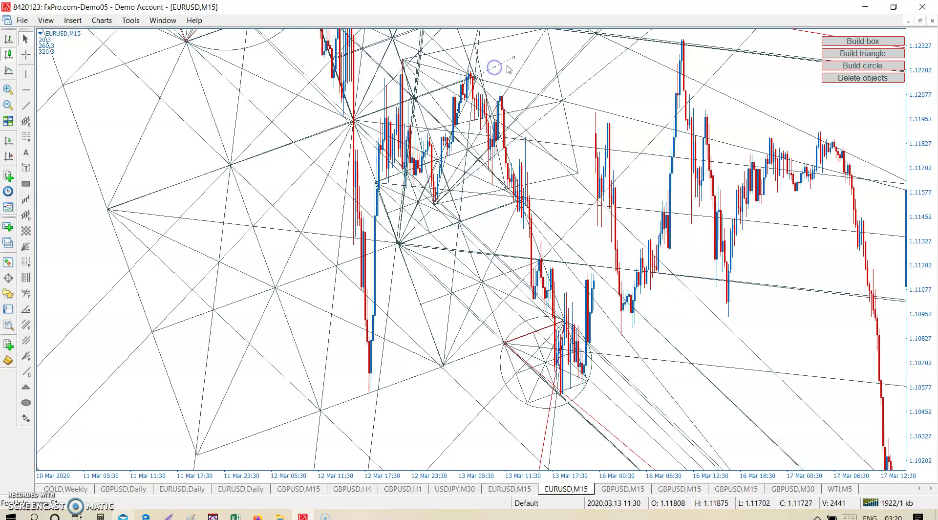
{"action": "left_click_drag", "start_coordinate": [515, 56], "coordinate": [564, 322]}
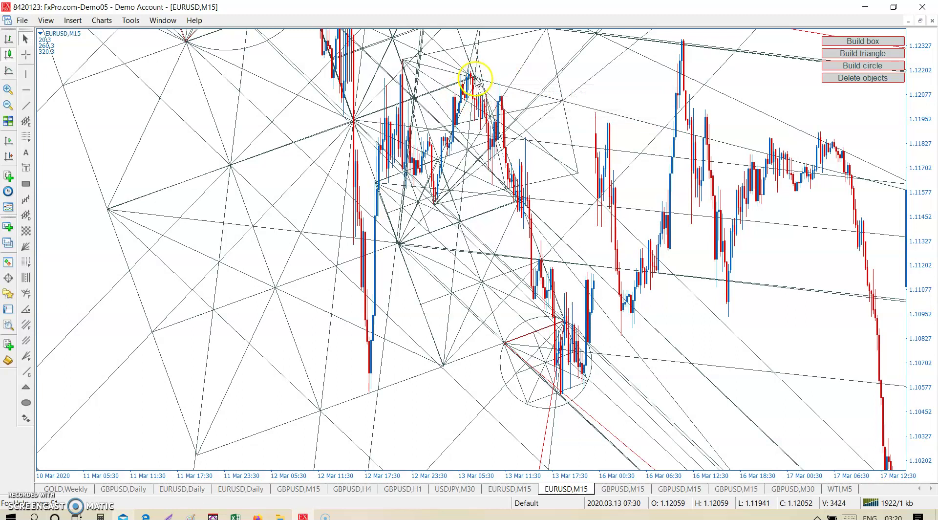
{"action": "left_click_drag", "start_coordinate": [477, 77], "coordinate": [479, 79]}
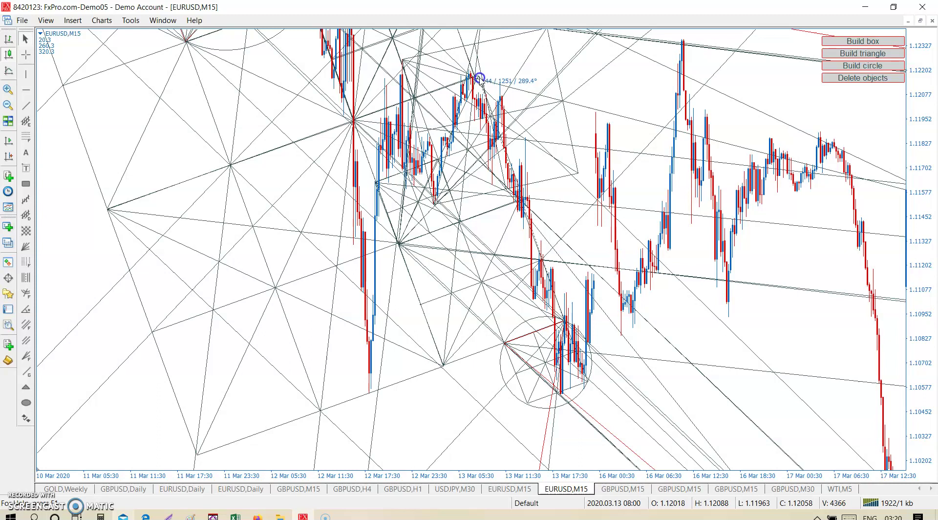
{"action": "left_click_drag", "start_coordinate": [480, 78], "coordinate": [479, 77]}
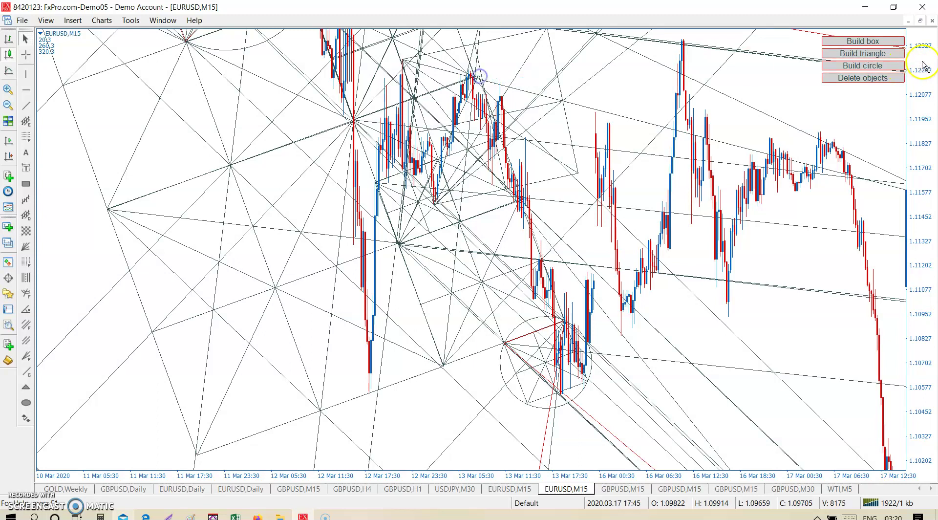
{"action": "left_click", "coordinate": [863, 41]}
Place a base line from the midpoint of the large box's upper side to its center and build a quarter box
{"action": "mouse_move", "coordinate": [822, 343]}
{"action": "left_mouse_down"}
{"action": "mouse_move", "coordinate": [703, 356]}
{"action": "mouse_move", "coordinate": [698, 392]}
{"action": "left_mouse_up"}
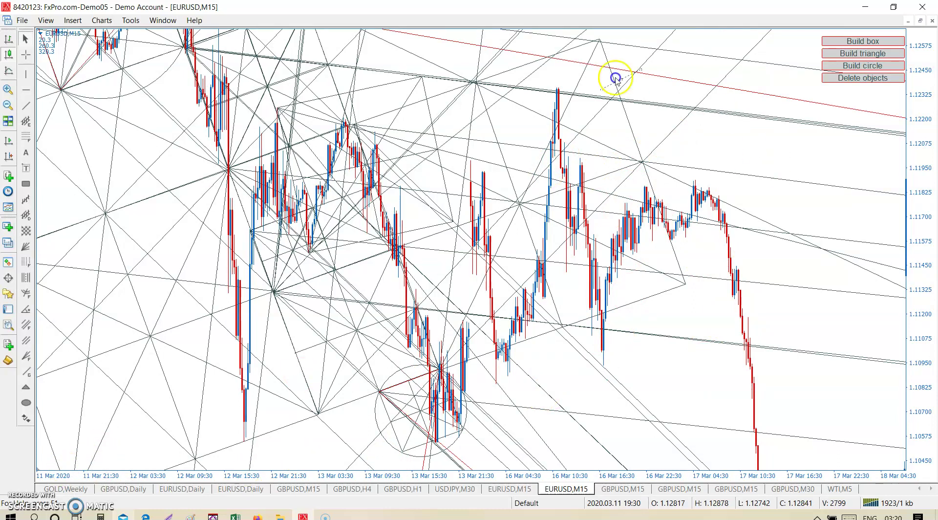
{"action": "left_click_drag", "start_coordinate": [590, 108], "coordinate": [570, 45]}
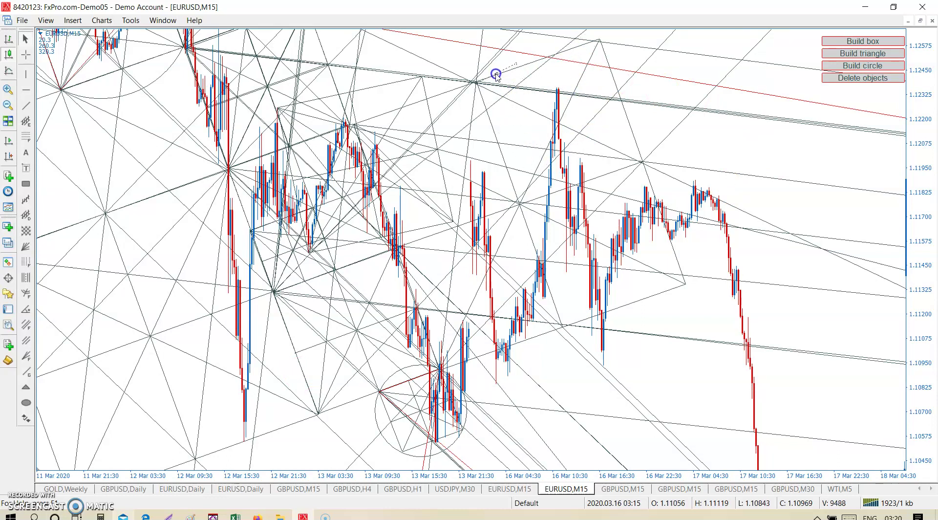
{"action": "left_click_drag", "start_coordinate": [517, 65], "coordinate": [521, 204]}
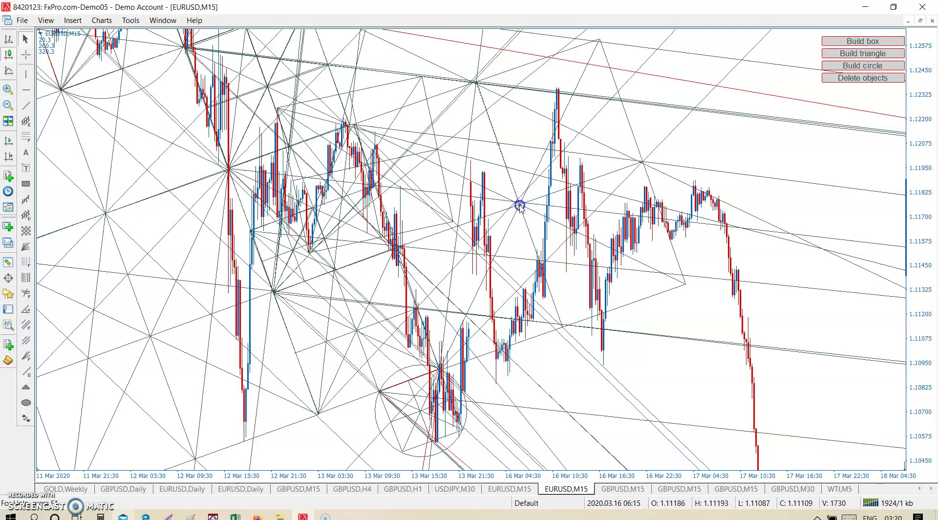
{"action": "left_click", "coordinate": [863, 41]}
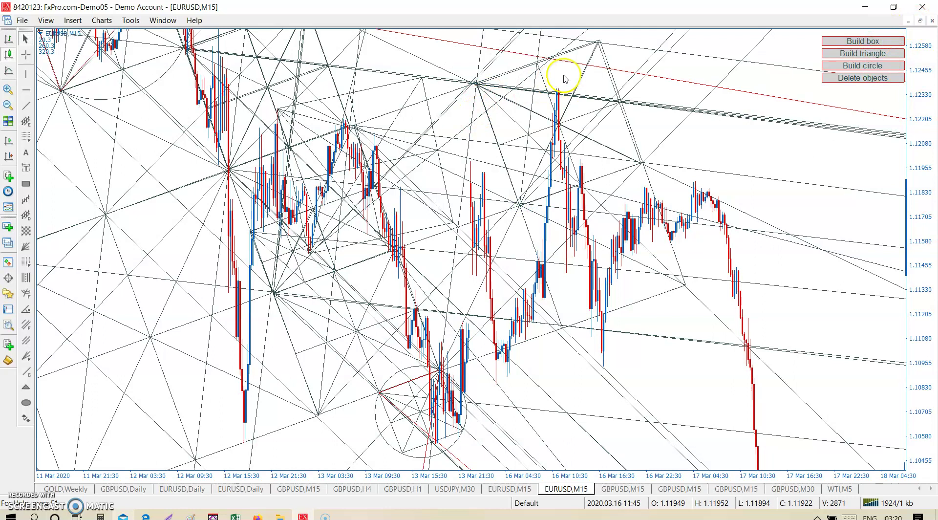
Place a base line from the midpoint of the quarter box's upper side to its center and build a smaller box around the 16 March high
{"action": "left_click_drag", "start_coordinate": [126, 463], "coordinate": [125, 457]}
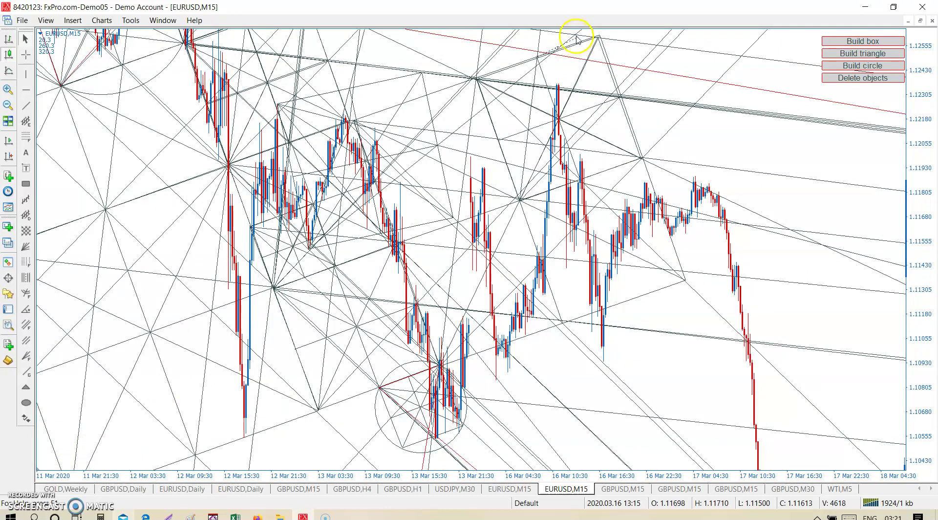
{"action": "left_click_drag", "start_coordinate": [569, 91], "coordinate": [557, 119]}
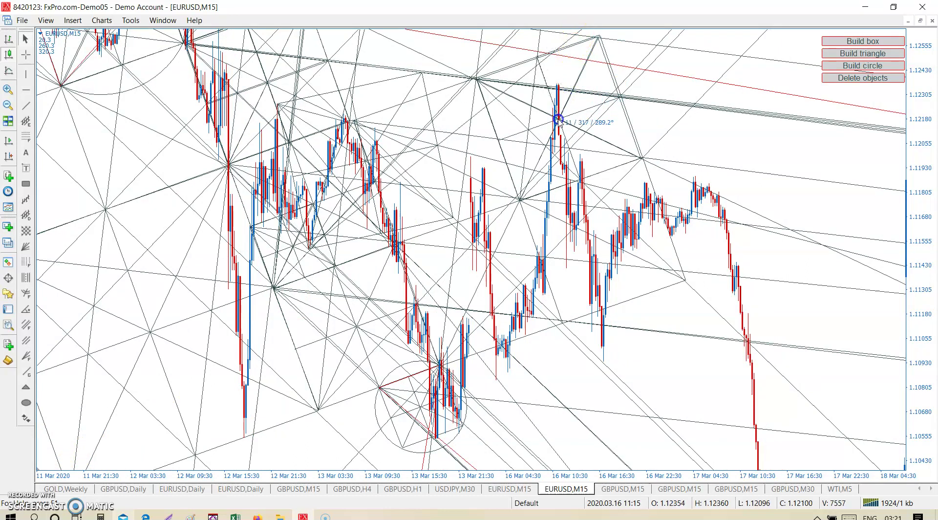
{"action": "left_click", "coordinate": [855, 43]}
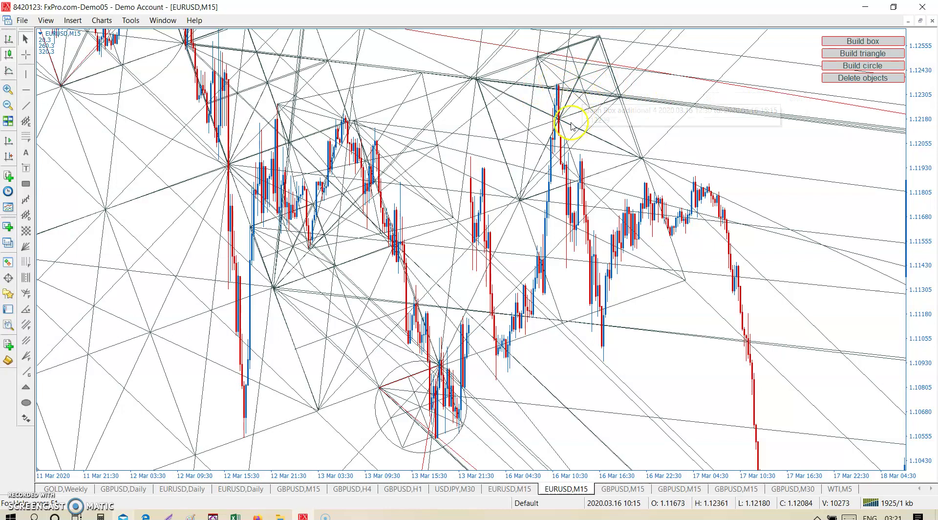
Place a base line from the large box's start corner to the midpoint of its falling starting side and build a box, triangle and circle
{"action": "left_click_drag", "start_coordinate": [603, 176], "coordinate": [587, 136]}
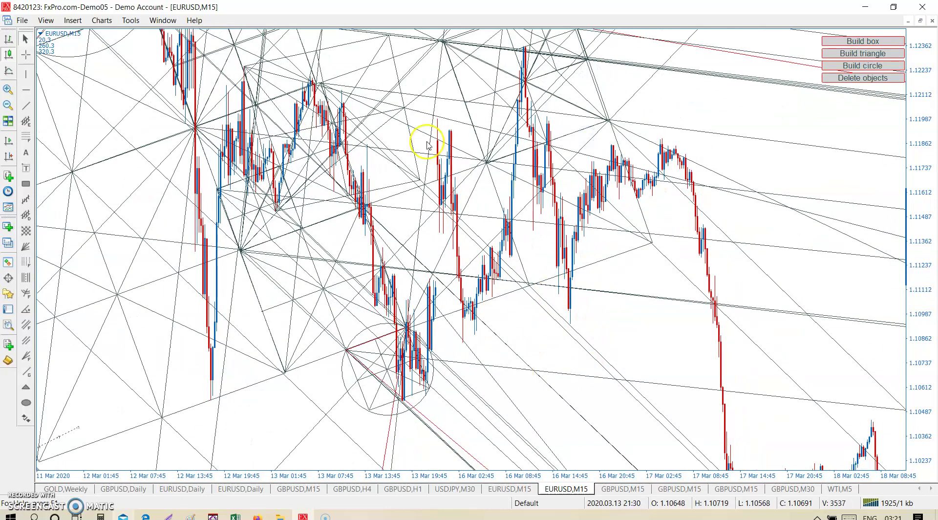
{"action": "left_click_drag", "start_coordinate": [58, 438], "coordinate": [454, 57]}
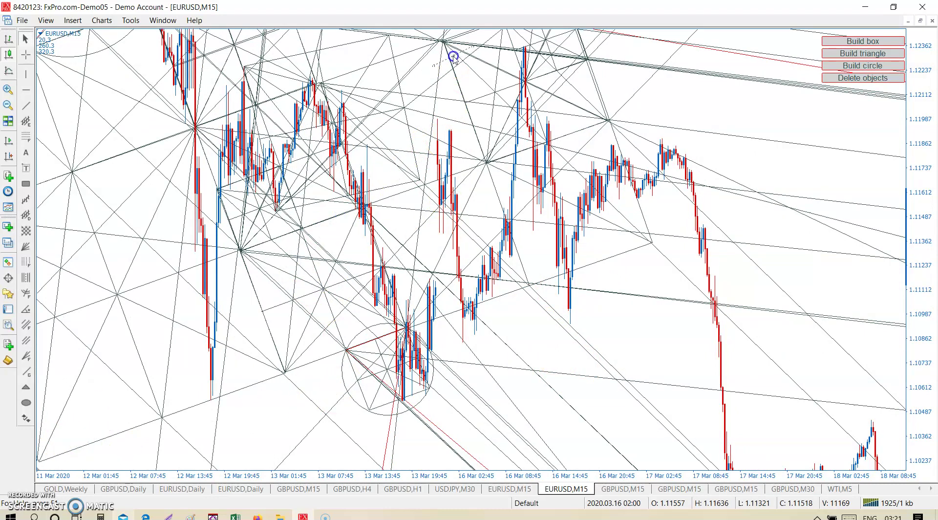
{"action": "left_click_drag", "start_coordinate": [366, 138], "coordinate": [368, 175]}
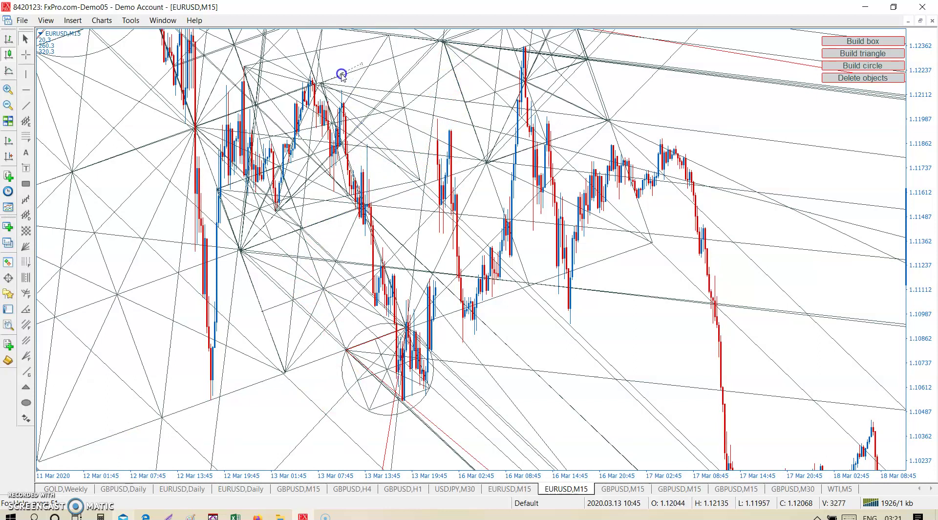
{"action": "left_click_drag", "start_coordinate": [362, 64], "coordinate": [366, 208]}
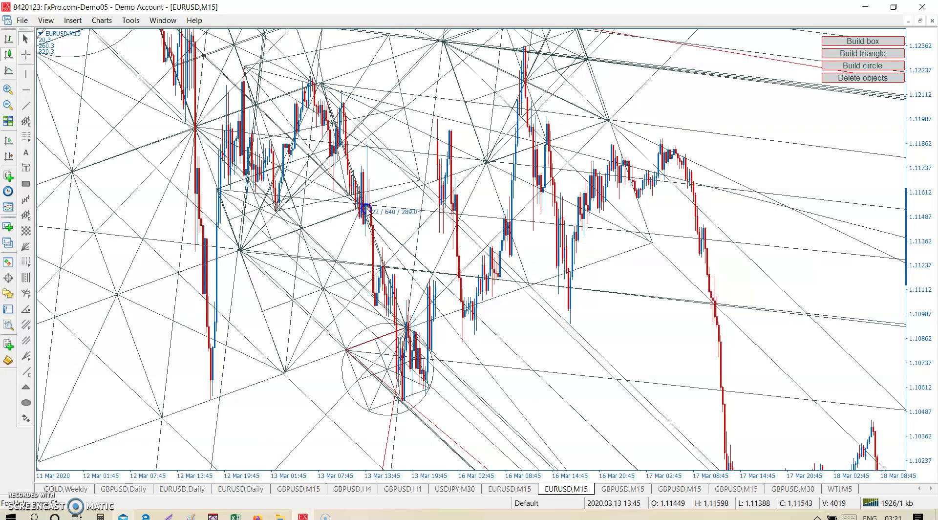
{"action": "left_click", "coordinate": [870, 41]}
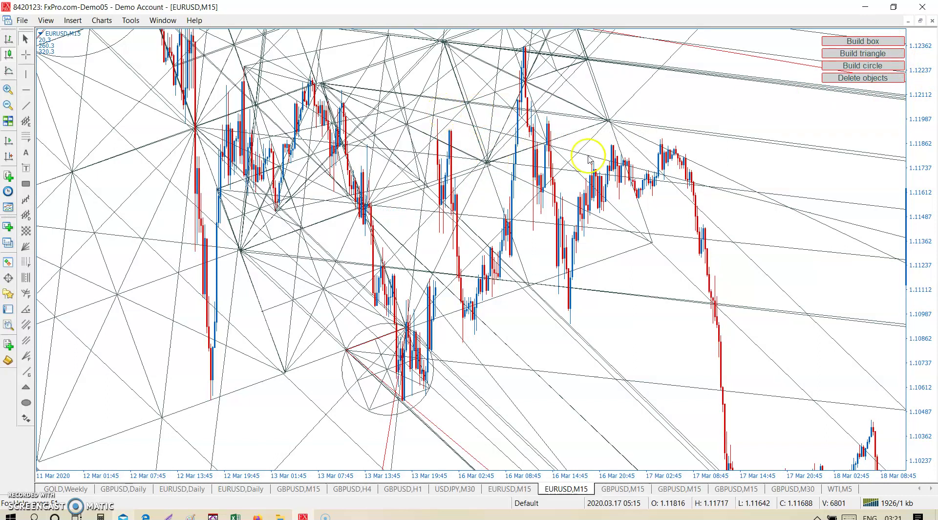
{"action": "left_click", "coordinate": [855, 58]}
{"action": "left_click", "coordinate": [857, 65]}
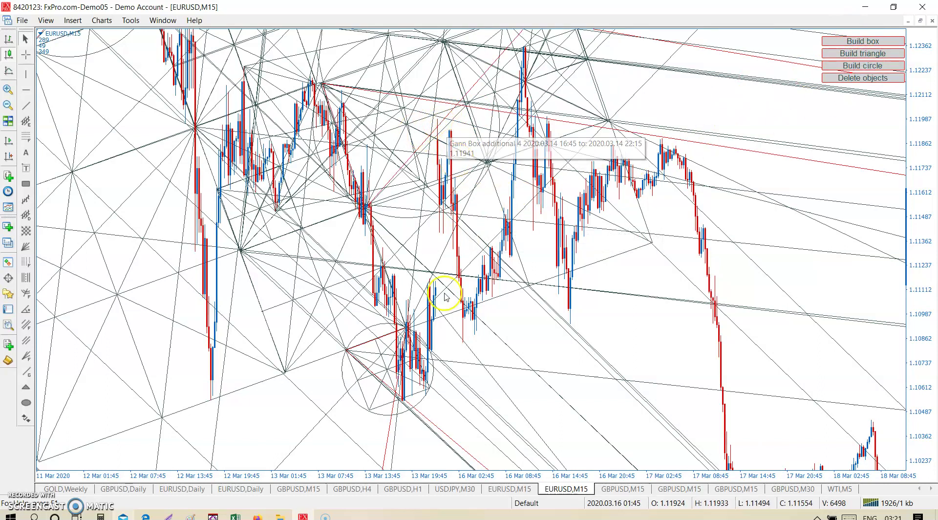
Place a base line from the 13 March afternoon swing high to the circled small box's lower end corner and build a box, triangle and circle
{"action": "left_click_drag", "start_coordinate": [479, 412], "coordinate": [414, 320]}
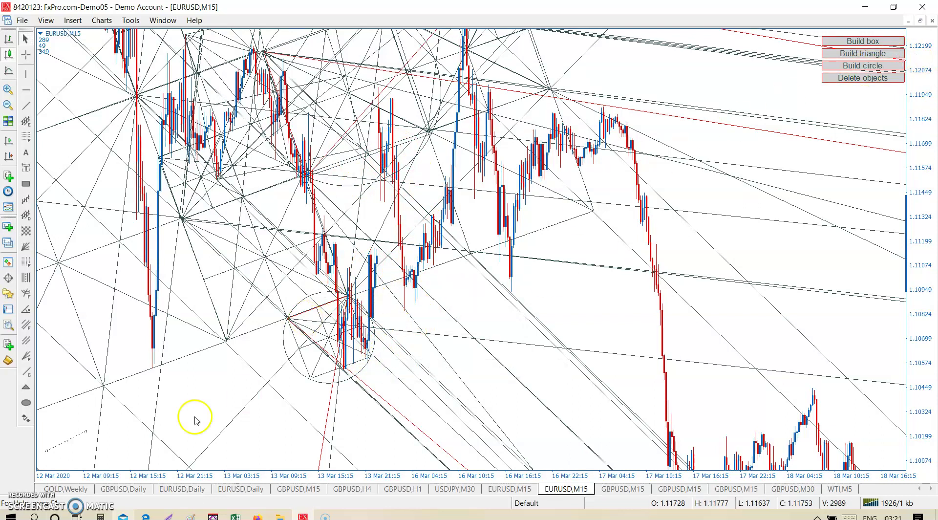
{"action": "left_click_drag", "start_coordinate": [69, 444], "coordinate": [457, 287]}
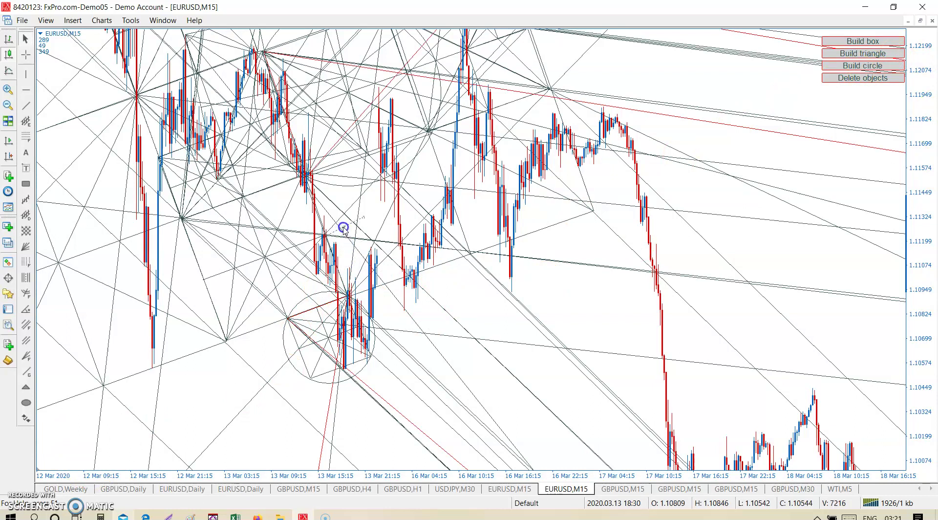
{"action": "mouse_move", "coordinate": [364, 217]}
{"action": "left_mouse_down"}
{"action": "mouse_move", "coordinate": [388, 353]}
{"action": "mouse_move", "coordinate": [371, 358]}
{"action": "left_mouse_up"}
{"action": "left_click", "coordinate": [848, 43]}
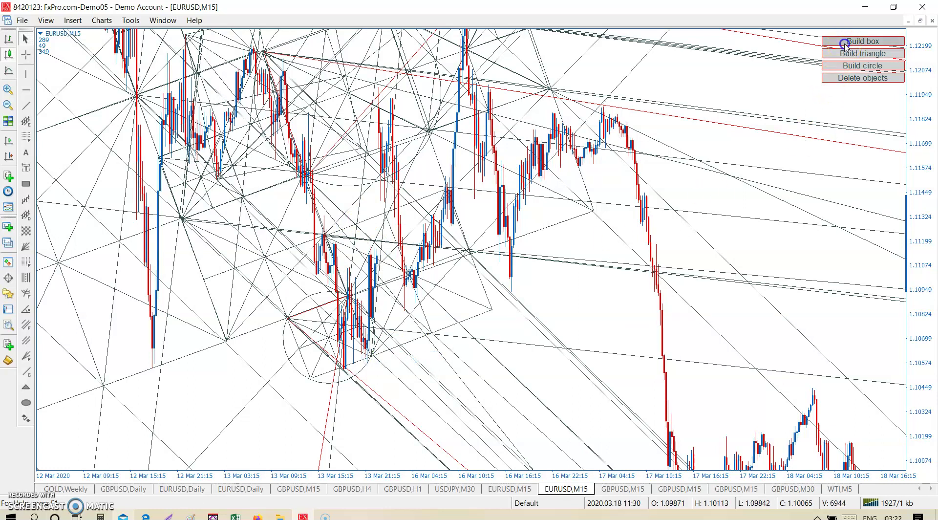
{"action": "left_click", "coordinate": [874, 58]}
{"action": "left_click", "coordinate": [874, 68]}
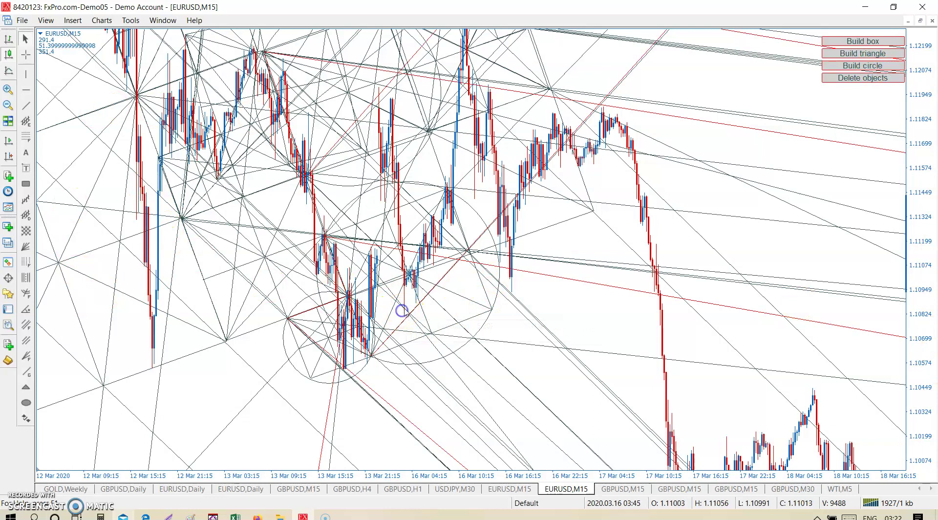
Place a base line from the center of the quarter box under the 16 March high to its lower side's midpoint and build a box, triangle and circle
{"action": "left_click_drag", "start_coordinate": [571, 297], "coordinate": [488, 400]}
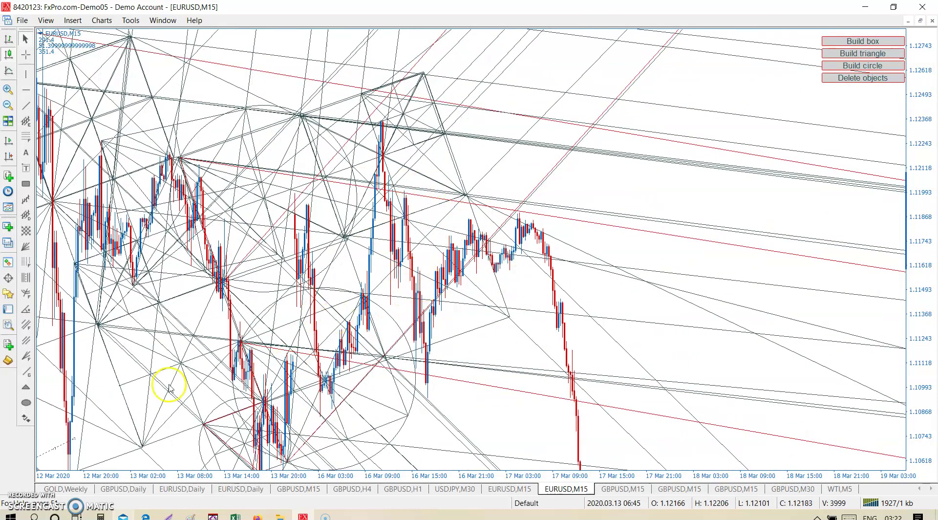
{"action": "left_click", "coordinate": [593, 280]}
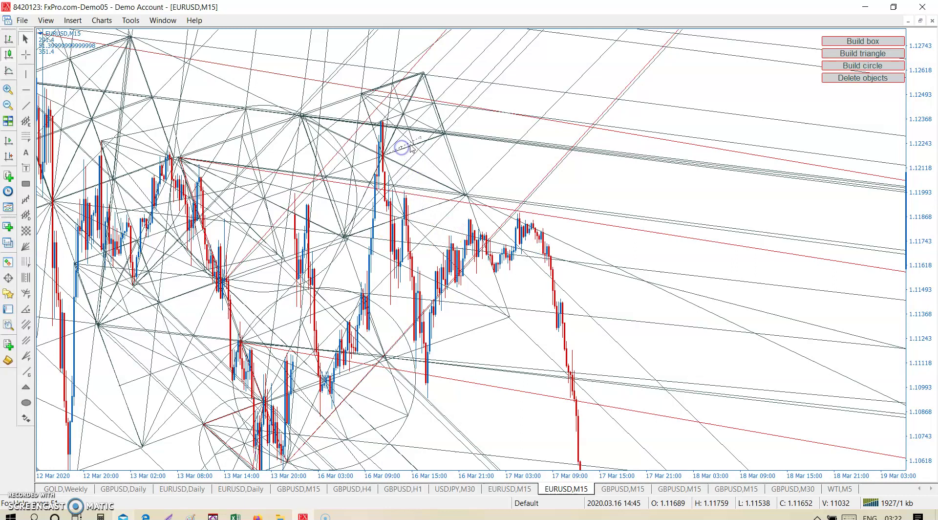
{"action": "left_click_drag", "start_coordinate": [419, 139], "coordinate": [381, 157]}
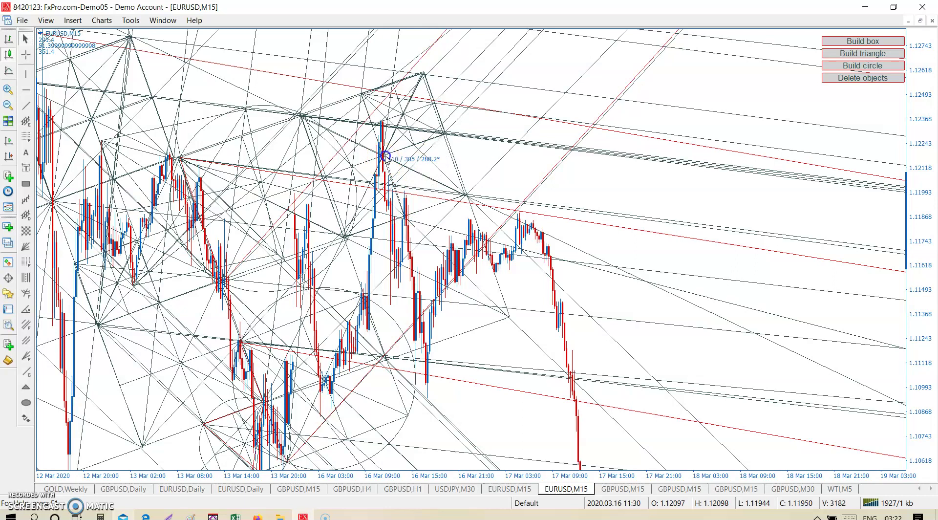
{"action": "left_click", "coordinate": [856, 42]}
{"action": "left_click", "coordinate": [861, 55]}
{"action": "left_click", "coordinate": [862, 66]}
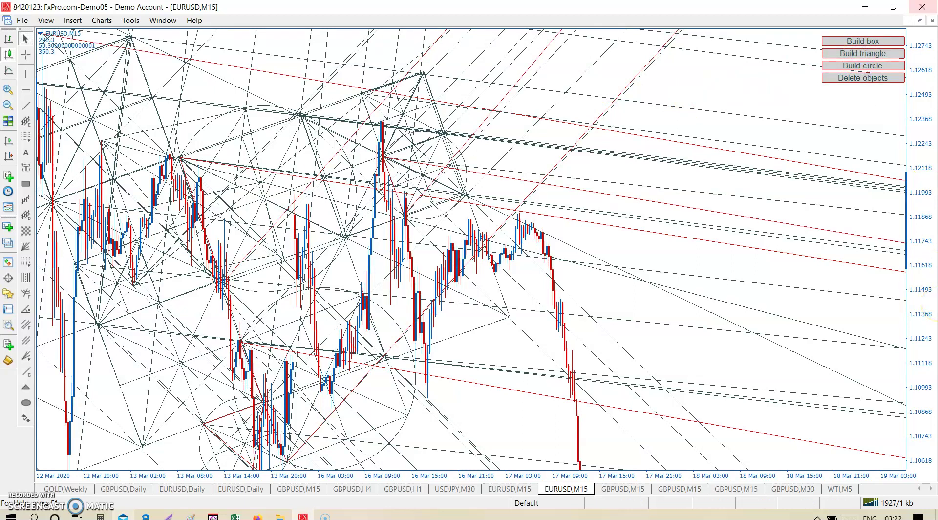
Check the new box's end corner with the crosshair, and build a box on a base line from the large box's center to its lower side's midpoint
{"action": "middle_click", "coordinate": [485, 186]}
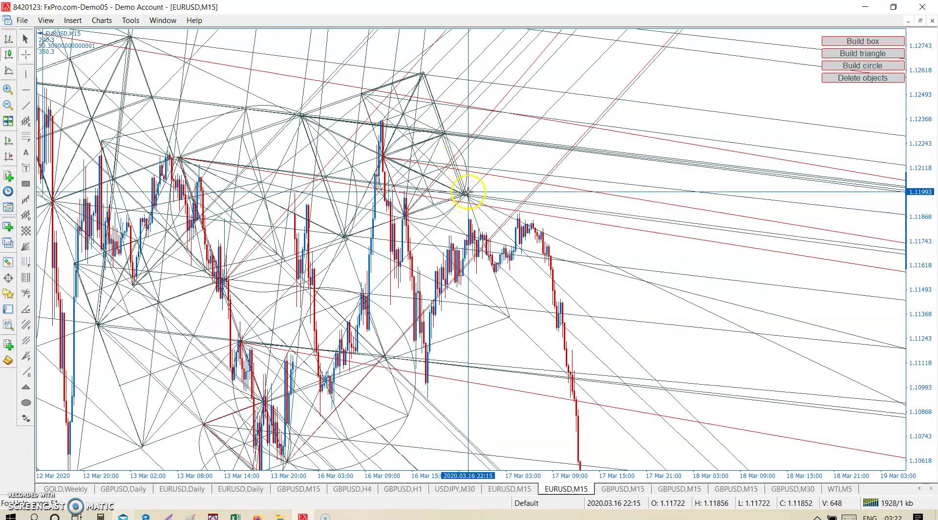
{"action": "right_click", "coordinate": [472, 388]}
{"action": "left_click_drag", "start_coordinate": [483, 389], "coordinate": [497, 366]}
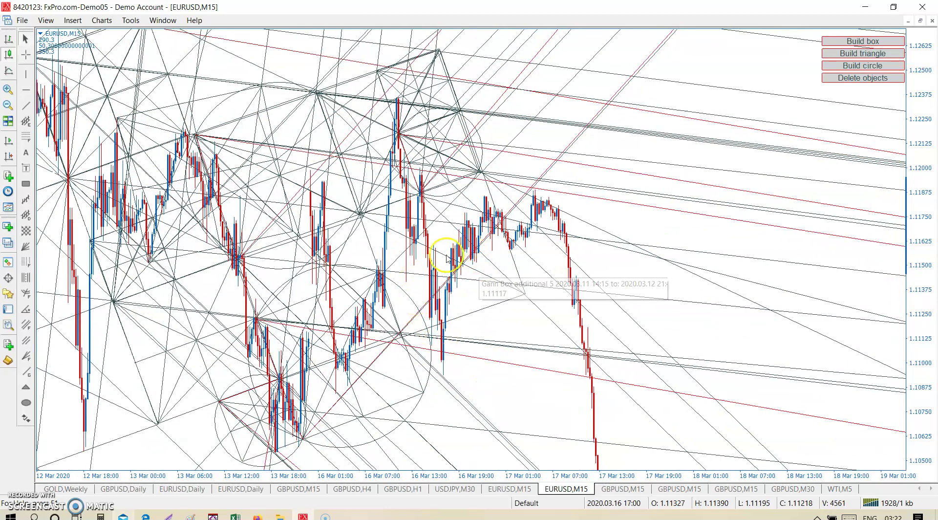
{"action": "left_click_drag", "start_coordinate": [471, 395], "coordinate": [488, 386]}
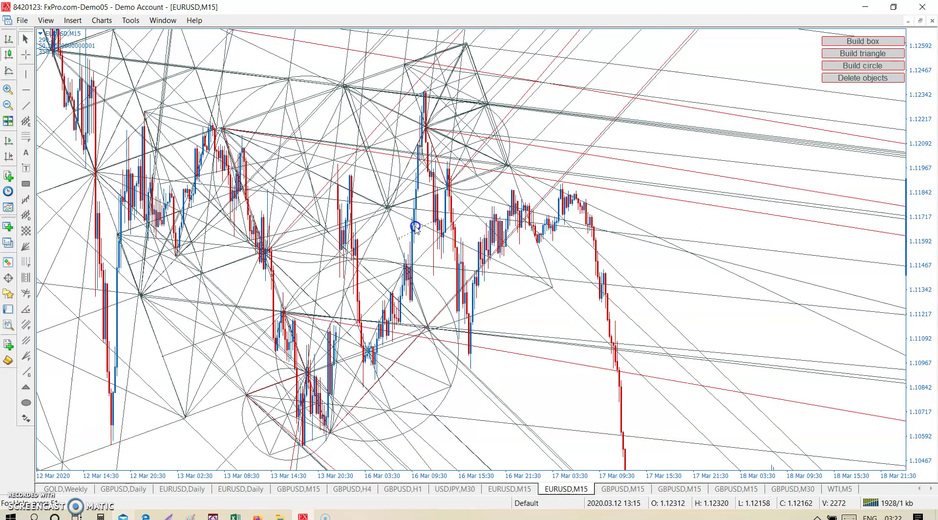
{"action": "left_click_drag", "start_coordinate": [432, 193], "coordinate": [428, 327]}
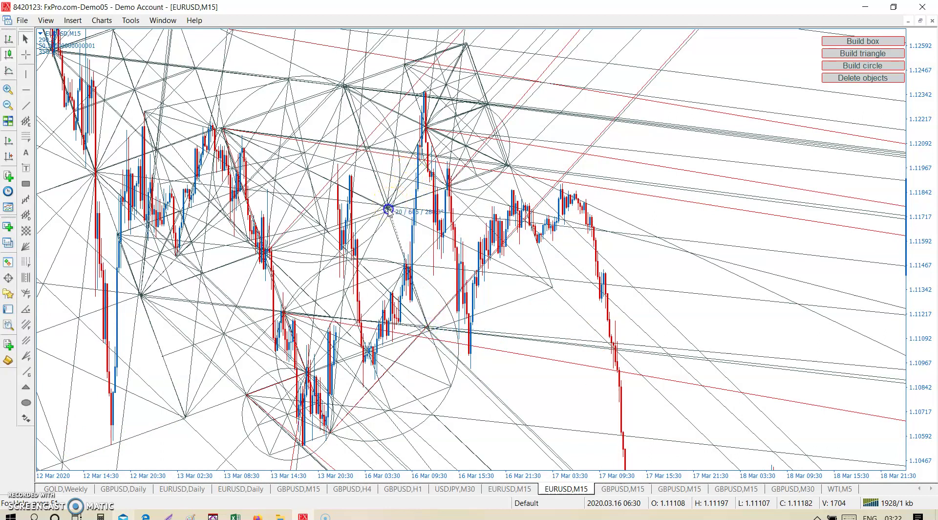
{"action": "left_click", "coordinate": [858, 40]}
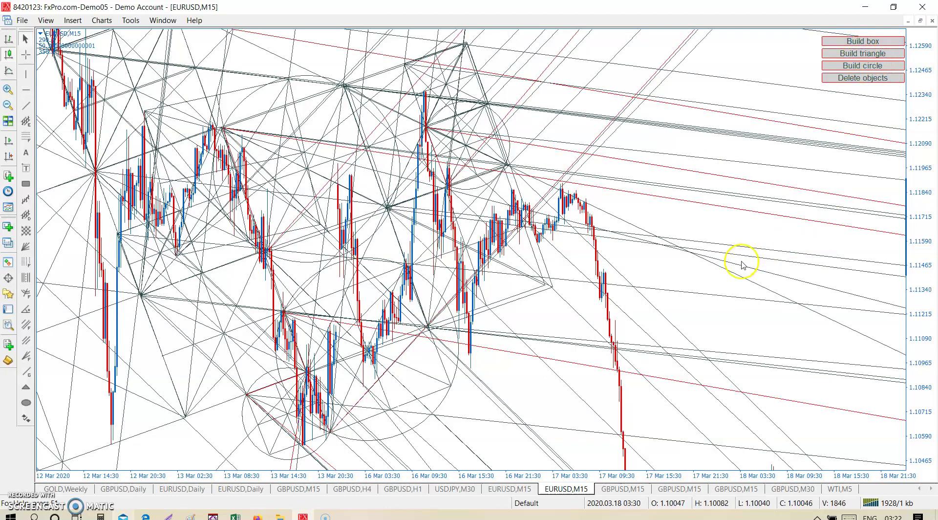
Place a base line from the 16 March morning line intersection near 1.1115 to the box corner on the circle near 1.1085 and build a box, triangle and circle
{"action": "middle_click", "coordinate": [512, 180]}
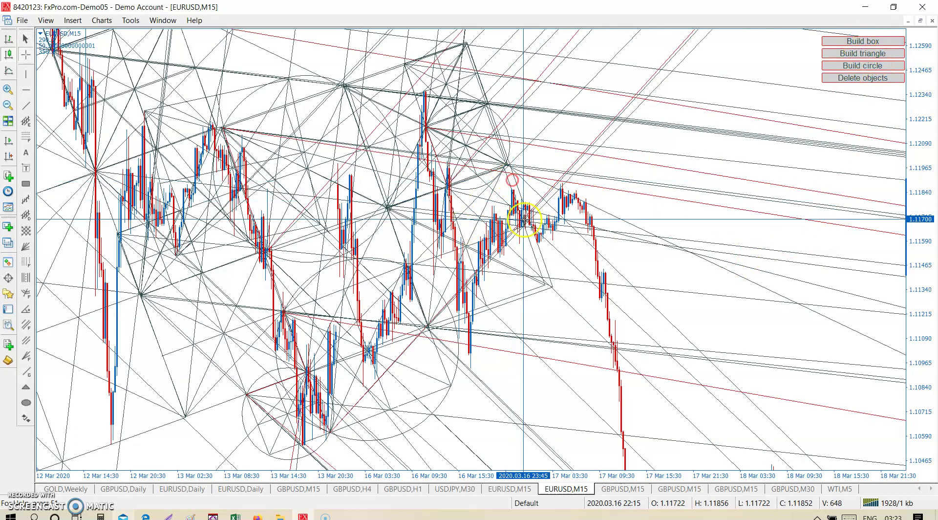
{"action": "left_click", "coordinate": [504, 345]}
{"action": "left_click_drag", "start_coordinate": [587, 360], "coordinate": [570, 345]}
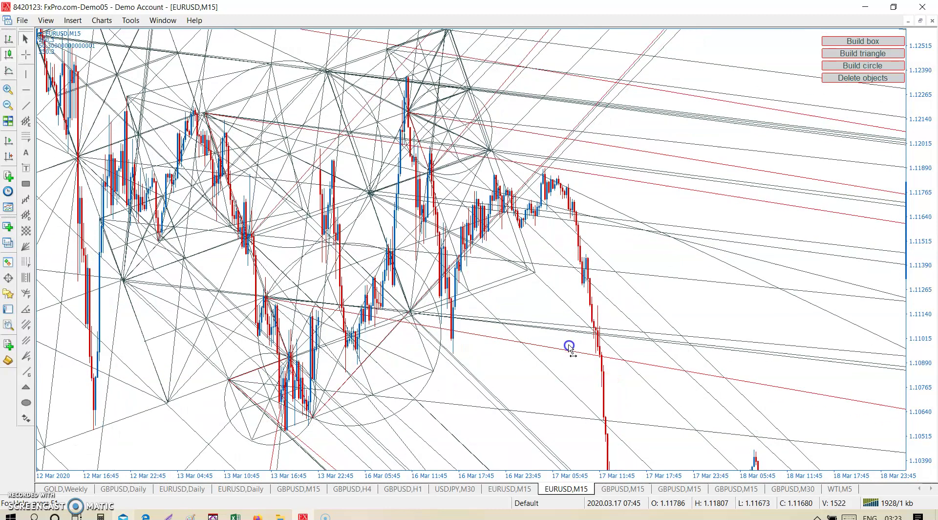
{"action": "left_click_drag", "start_coordinate": [106, 466], "coordinate": [130, 458]}
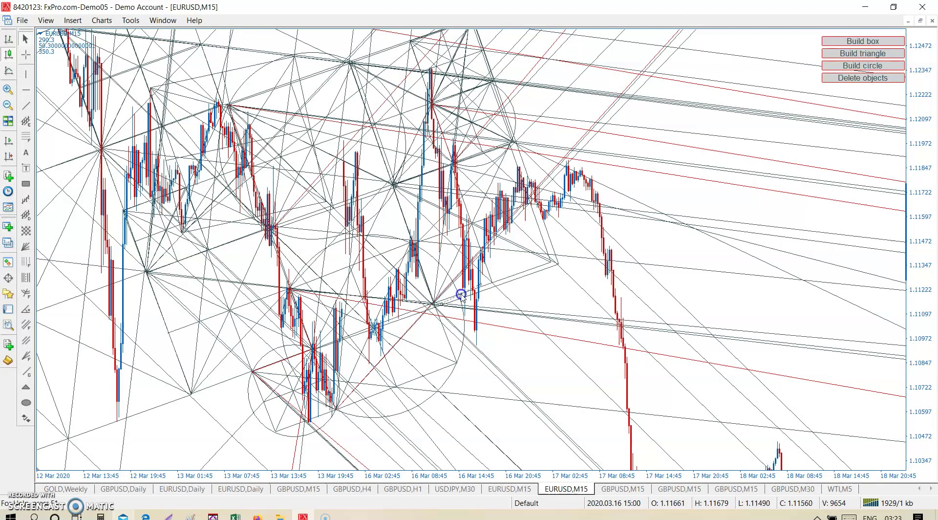
{"action": "left_click_drag", "start_coordinate": [476, 290], "coordinate": [459, 364]}
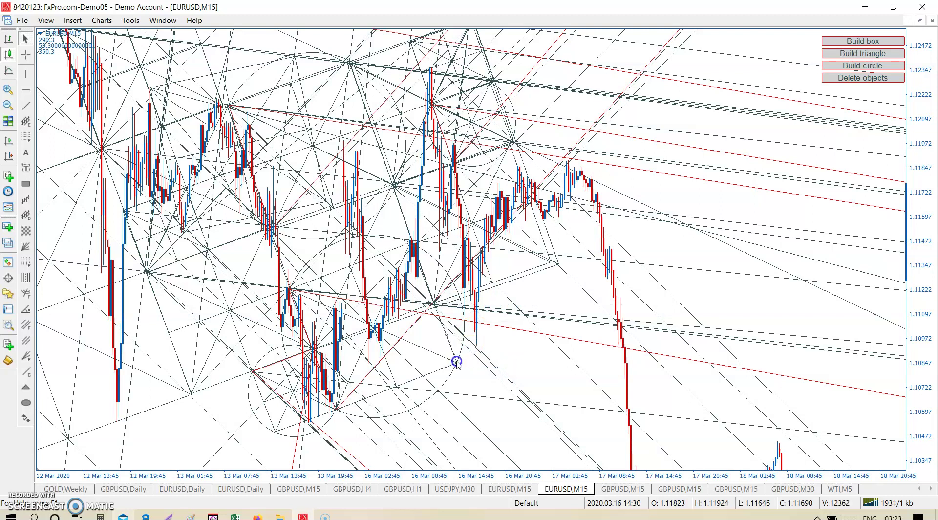
{"action": "left_click", "coordinate": [856, 42]}
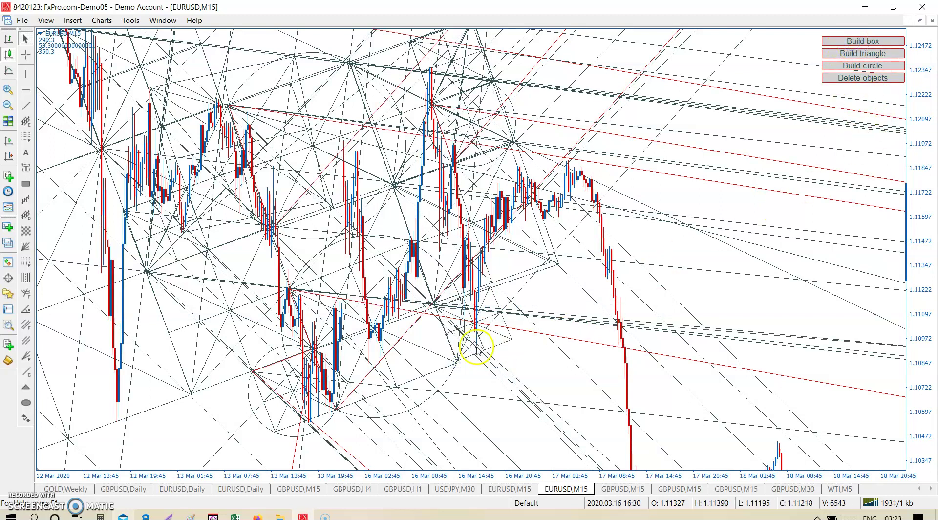
{"action": "left_click", "coordinate": [862, 52]}
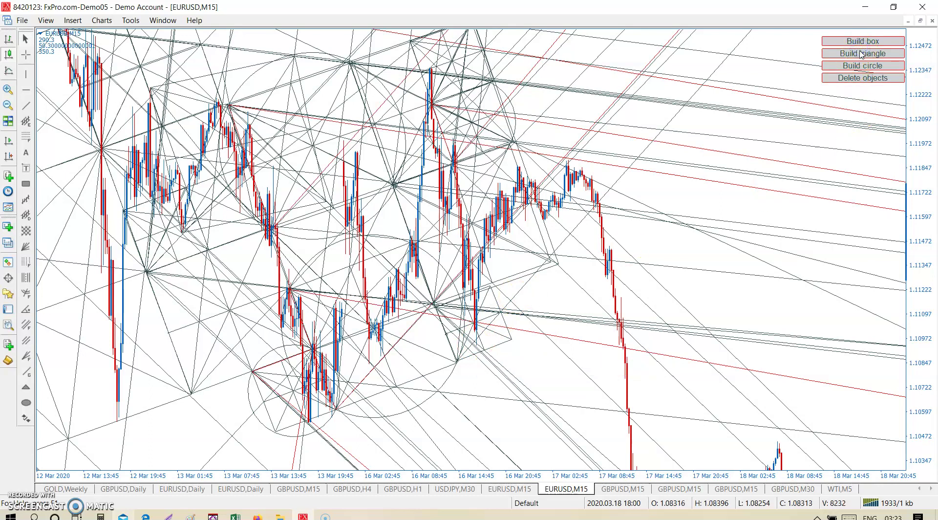
{"action": "left_click", "coordinate": [860, 52]}
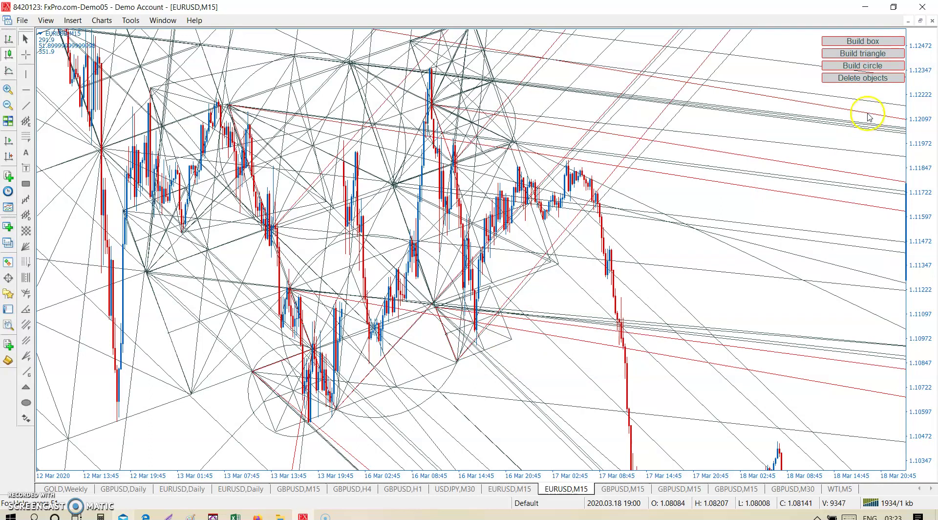
{"action": "left_click", "coordinate": [883, 66]}
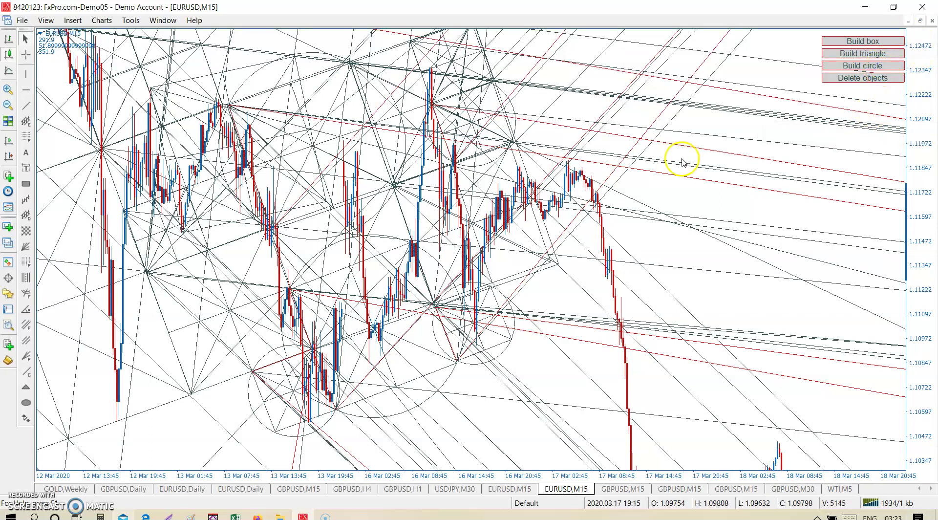
Place a base line from the line intersection above the 16 March evening high, near 1.1197, to the box corner below it near 1.1135
{"action": "left_click_drag", "start_coordinate": [85, 424], "coordinate": [128, 417]}
{"action": "left_click_drag", "start_coordinate": [68, 443], "coordinate": [548, 139]}
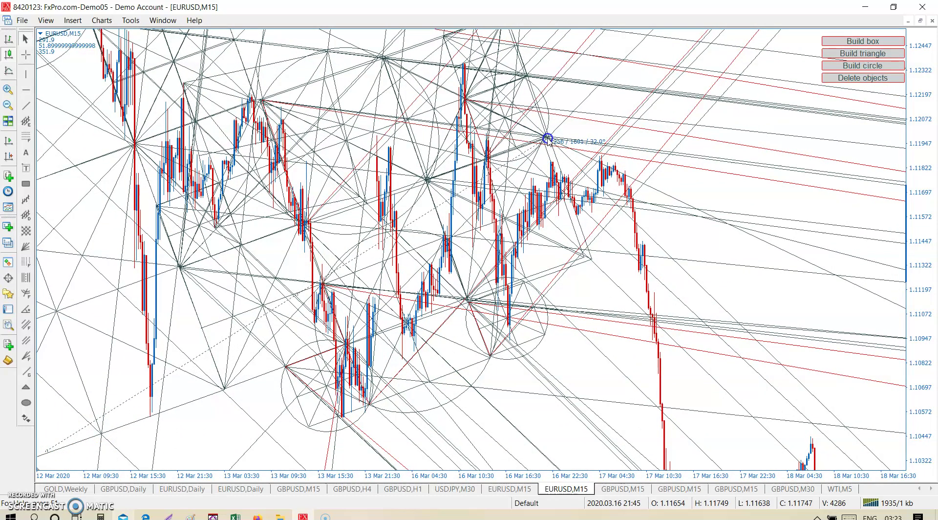
{"action": "left_click_drag", "start_coordinate": [47, 450], "coordinate": [591, 259]}
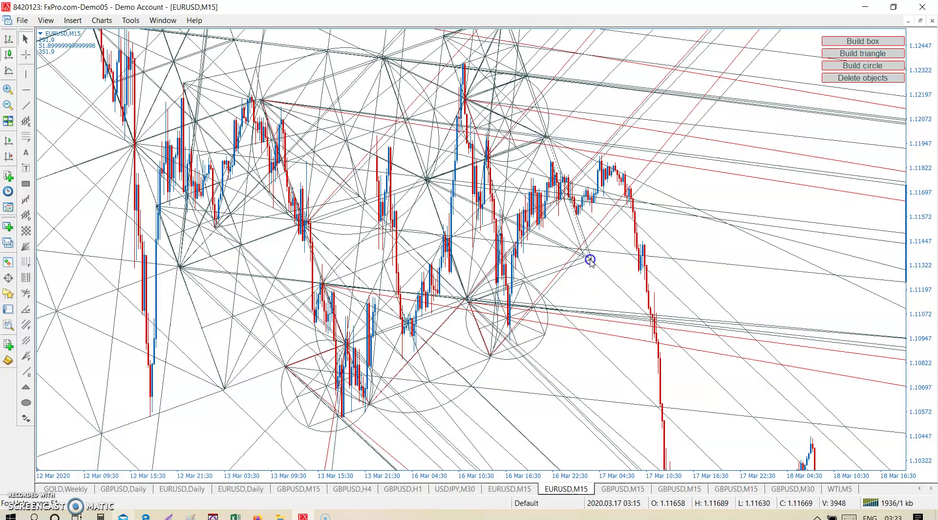